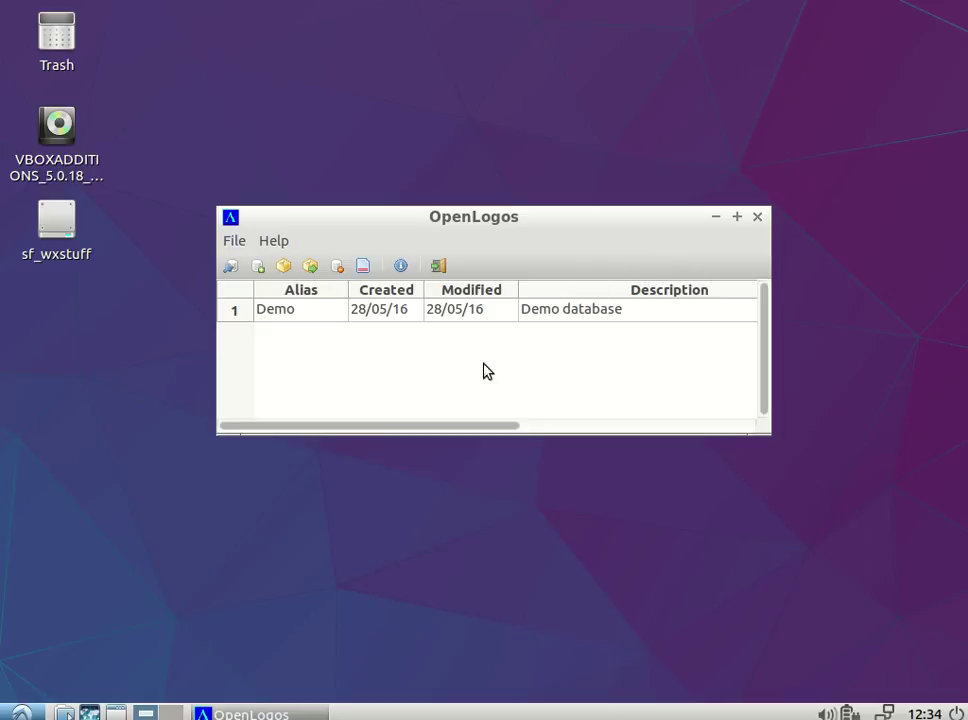
Step: Add AND, WHAT and WHY to the excluded words, one per line, and reopen the saved list to check it
{"action": "left_click", "coordinate": [360, 268]}
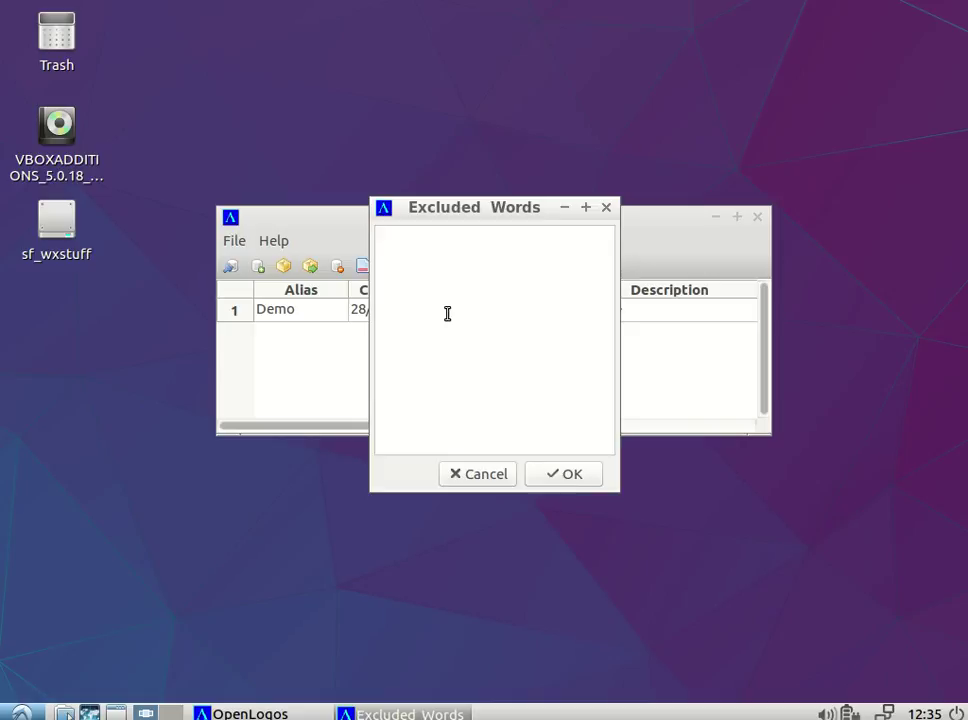
{"action": "type", "text": "AND"}
{"action": "key", "text": "Return"}
{"action": "type", "text": "WHAT"}
{"action": "key", "text": "Return"}
{"action": "type", "text": "WHY"}
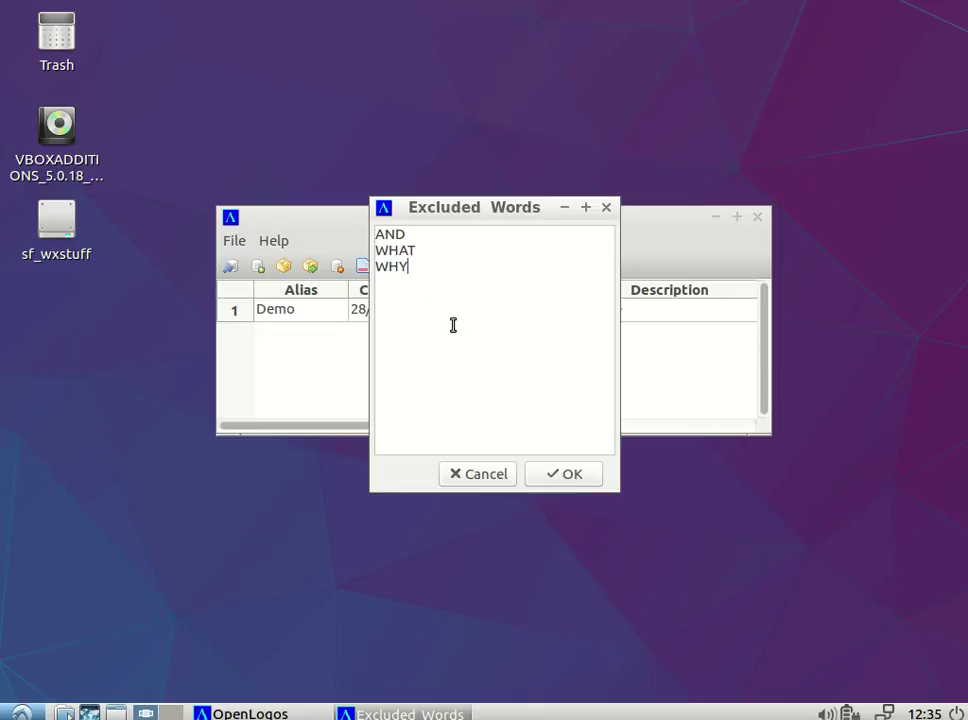
{"action": "left_click", "coordinate": [547, 473]}
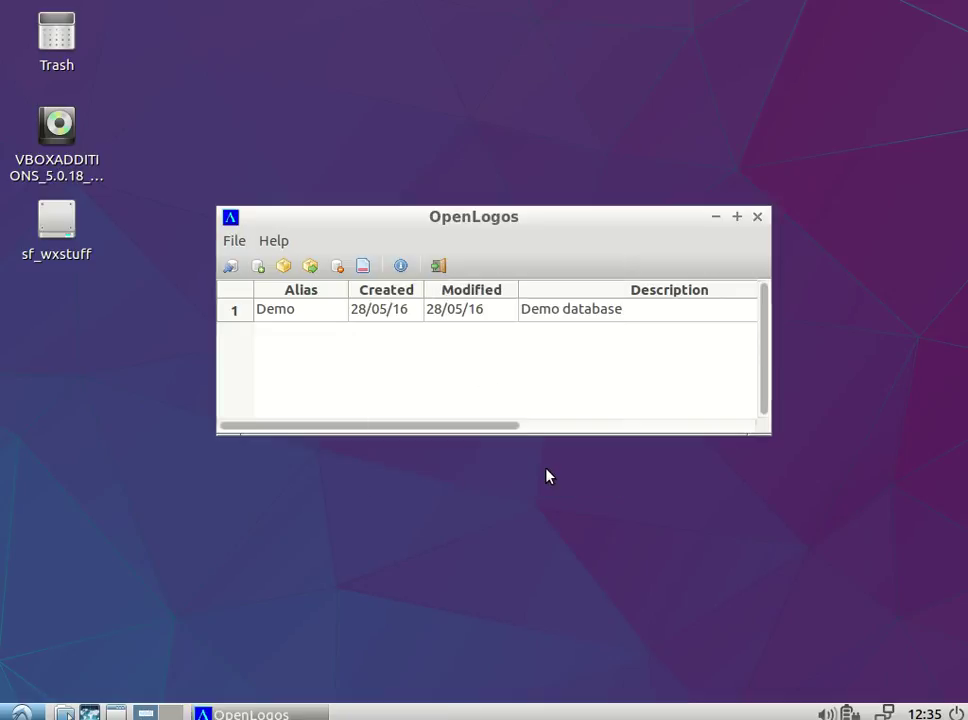
{"action": "left_click", "coordinate": [363, 267]}
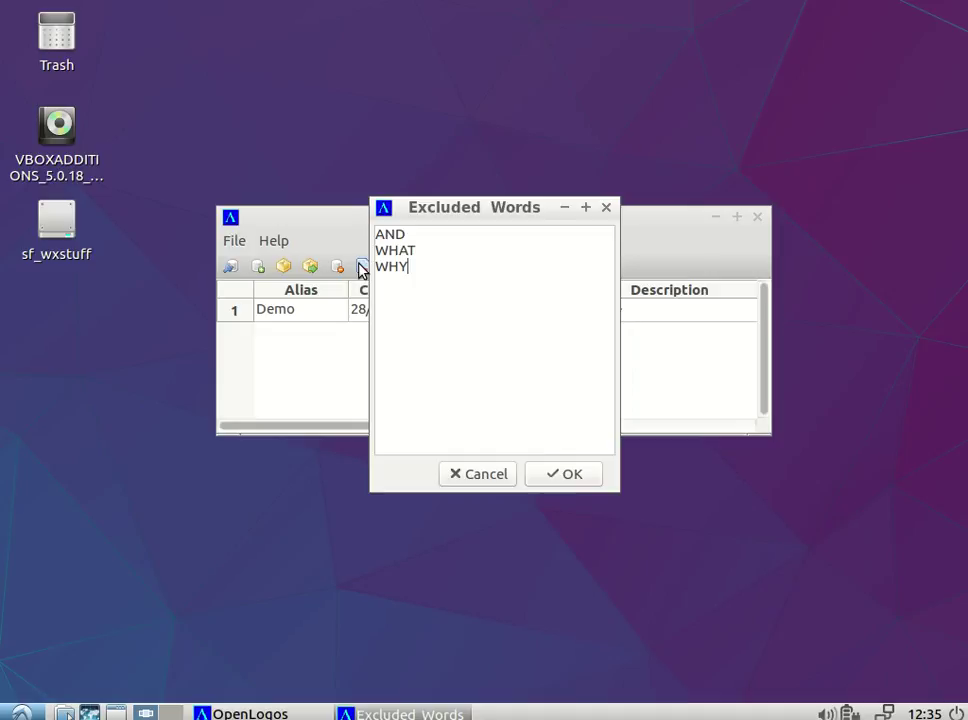
{"action": "left_click", "coordinate": [566, 474]}
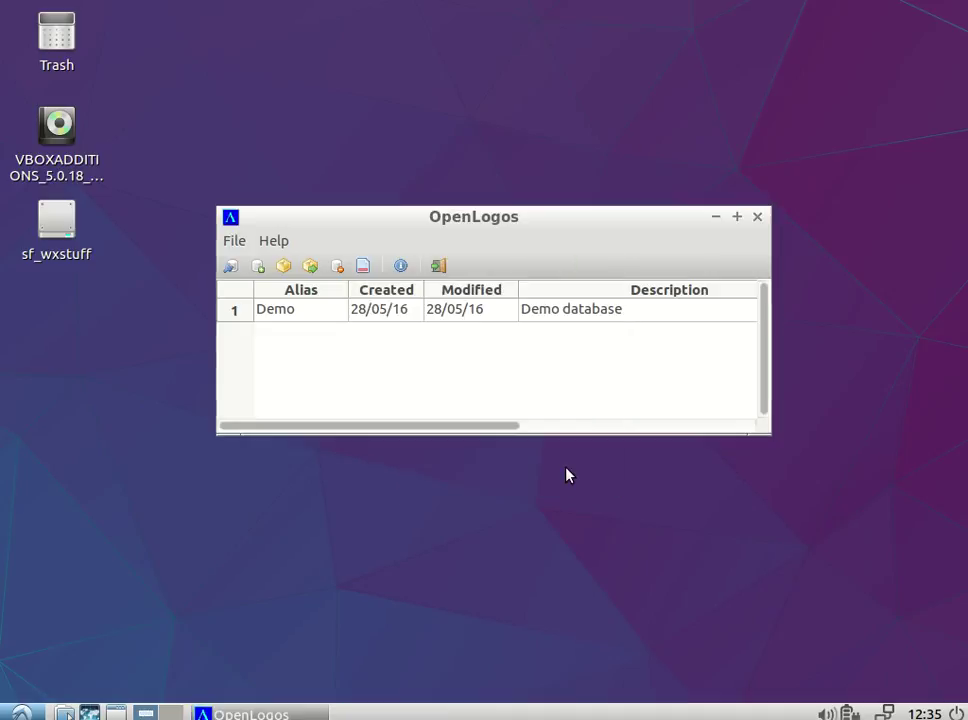
Step: Open the Demo database and open its Document1 for coding
{"action": "left_click", "coordinate": [318, 312]}
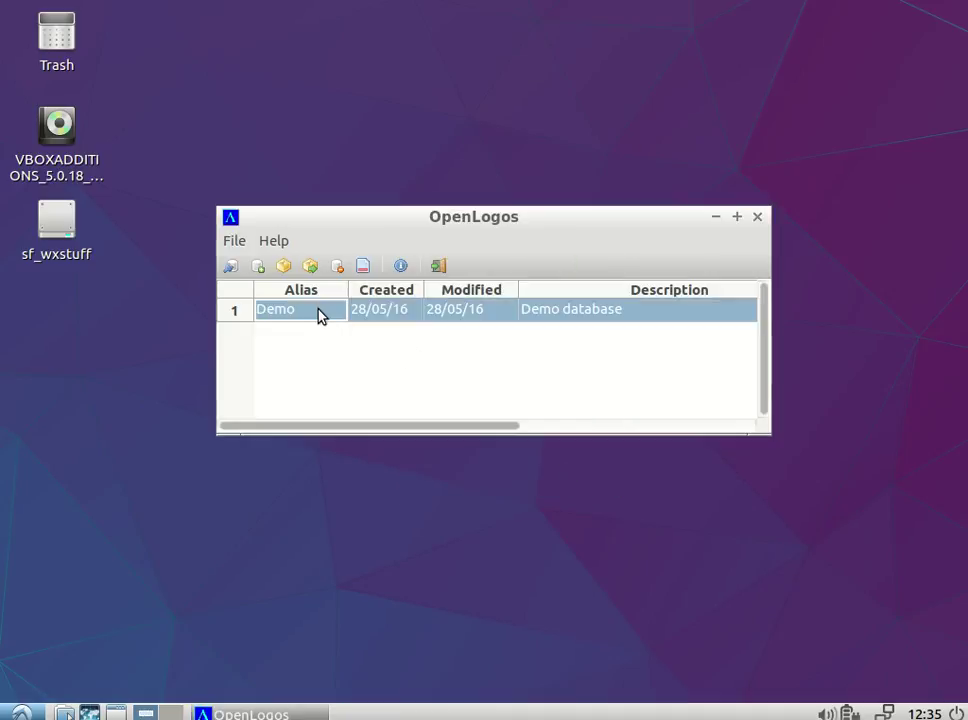
{"action": "left_click", "coordinate": [231, 266]}
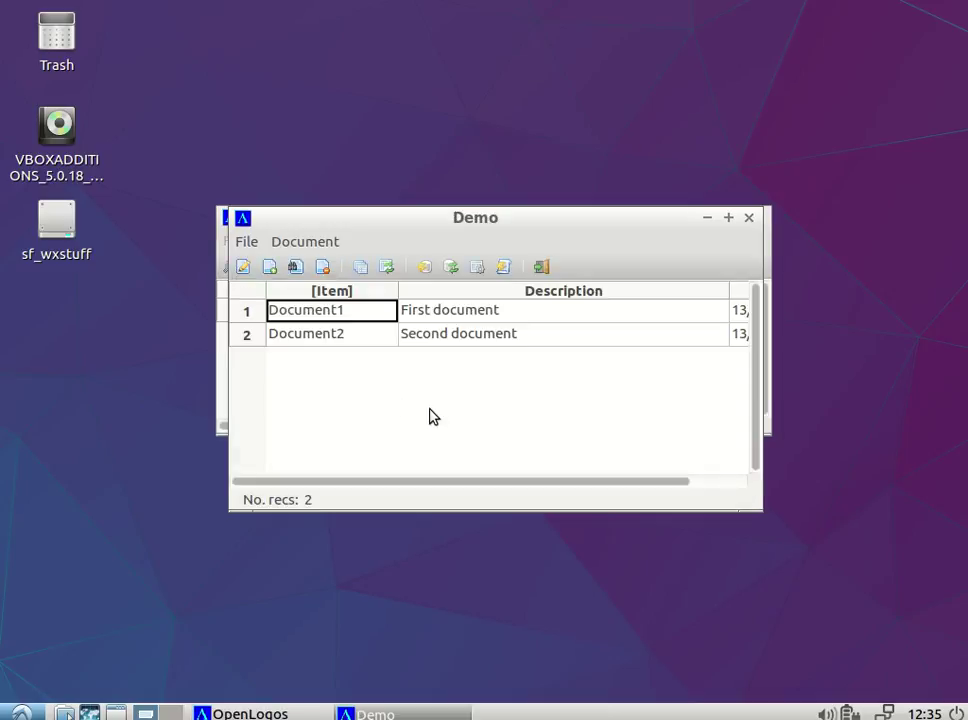
{"action": "left_click", "coordinate": [361, 313]}
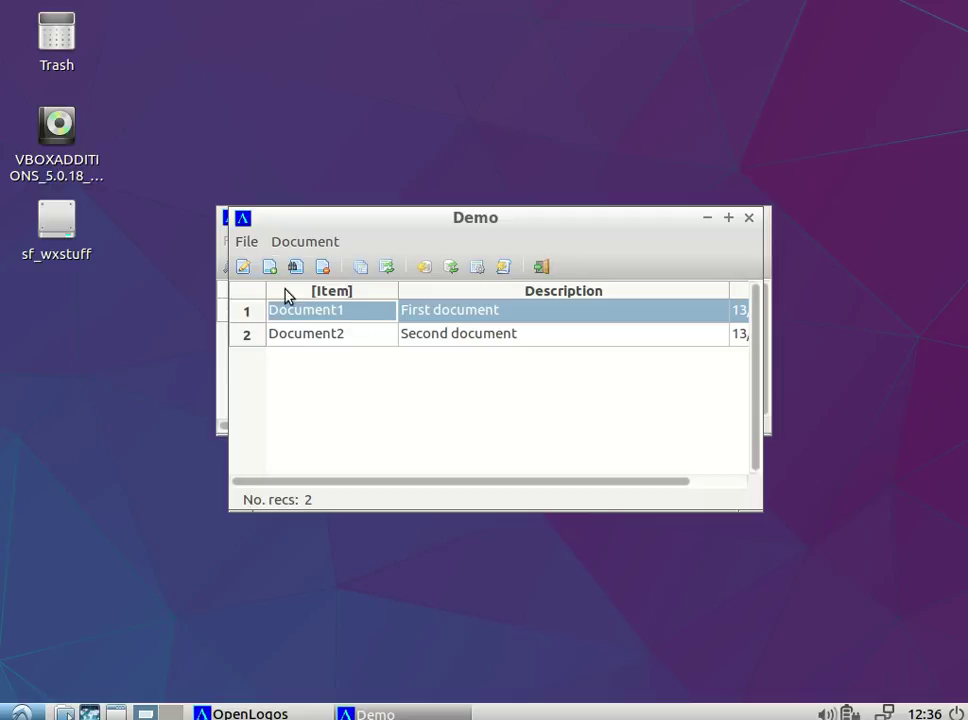
{"action": "left_click", "coordinate": [240, 267]}
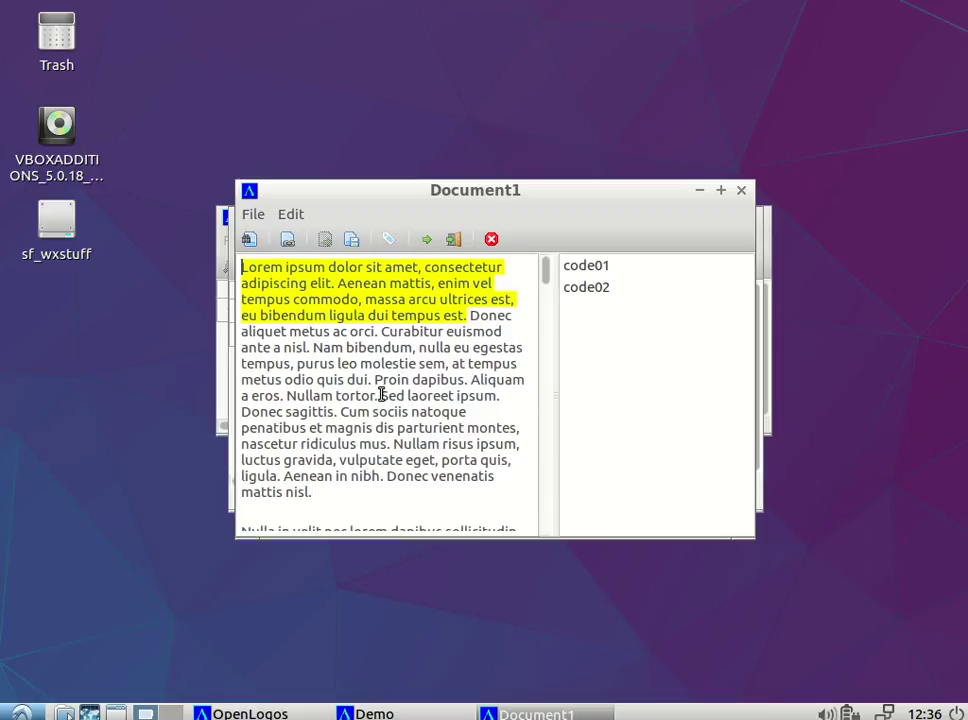
Step: Tag the Document1 passage from "Proin dapibus" through "vulputate eget," with code02
{"action": "left_click_drag", "start_coordinate": [374, 381], "coordinate": [450, 464]}
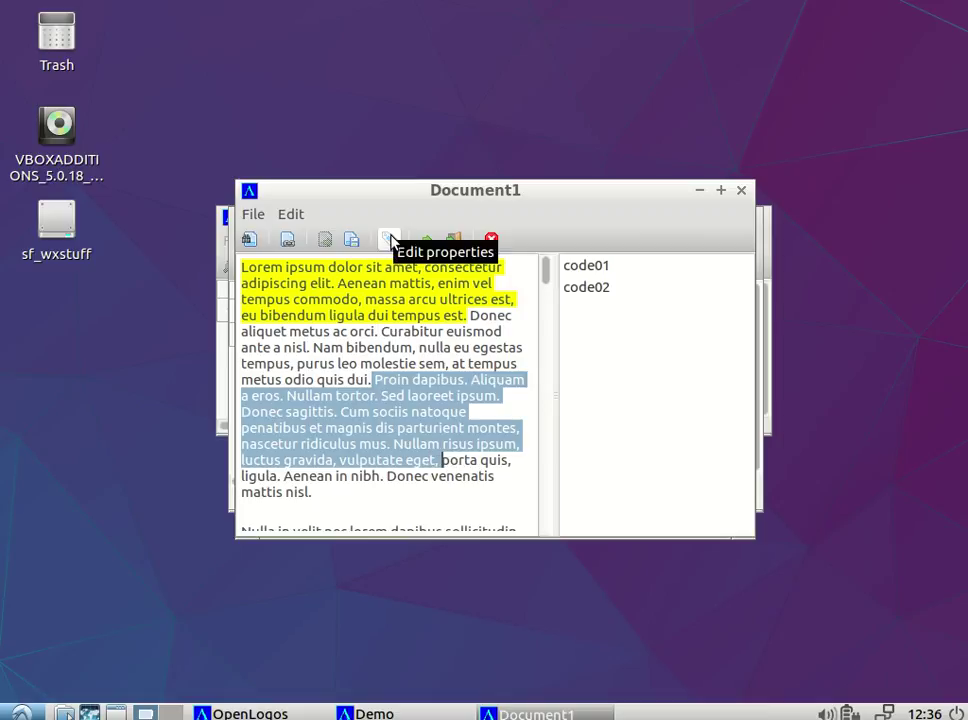
{"action": "left_click", "coordinate": [289, 241]}
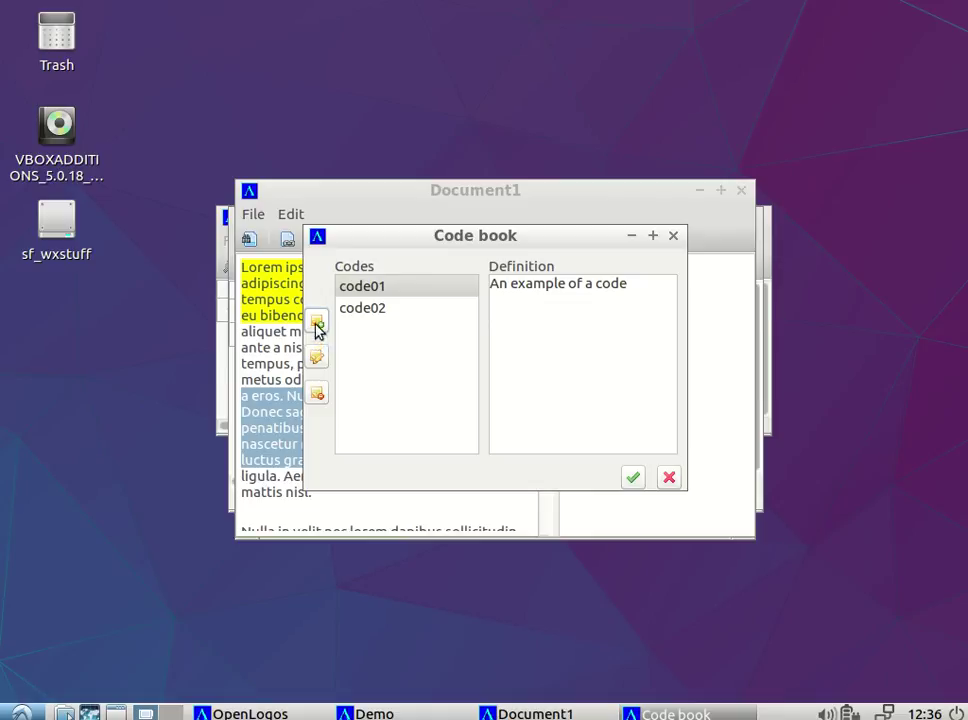
{"action": "left_click", "coordinate": [372, 310]}
{"action": "left_click", "coordinate": [632, 478]}
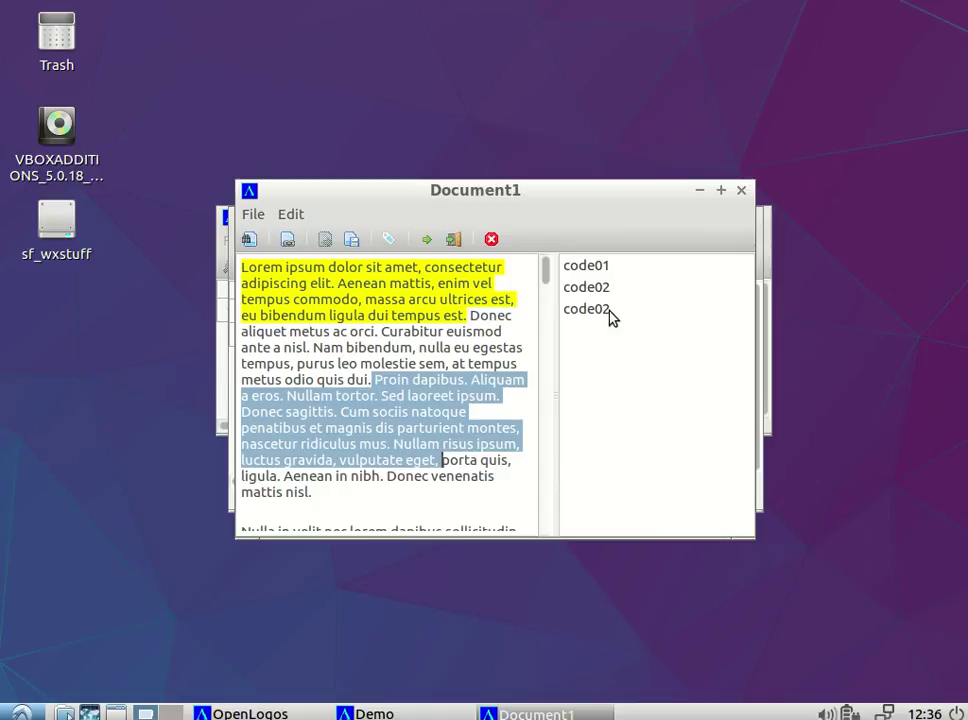
{"action": "left_click", "coordinate": [328, 322]}
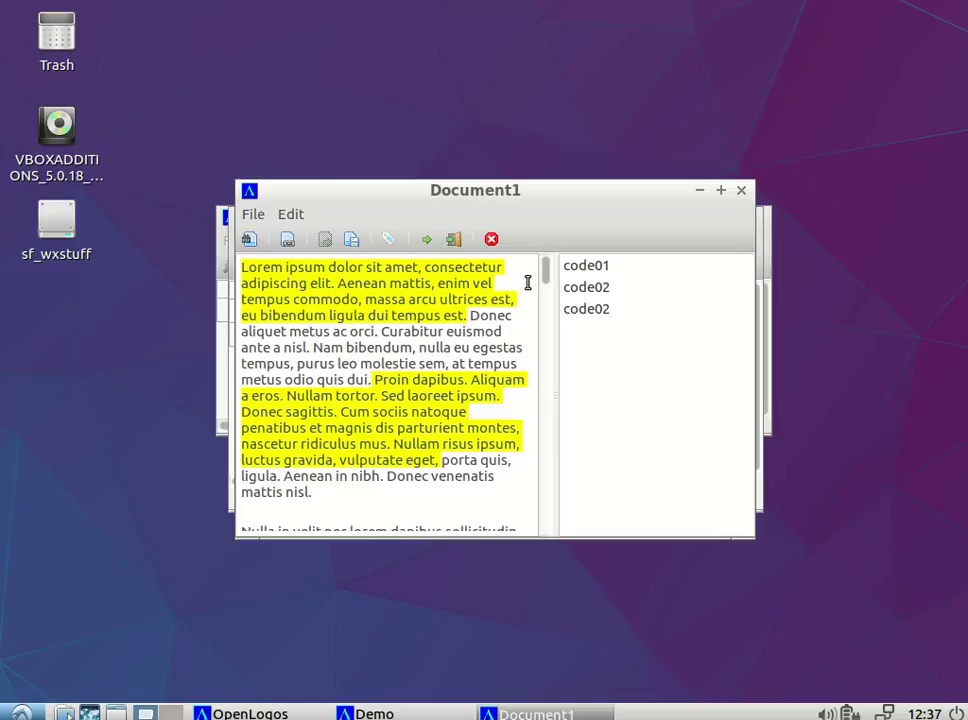
Step: Examine the text passages linked to the code01 tag and both code02 tags in Document1
{"action": "left_click", "coordinate": [591, 268]}
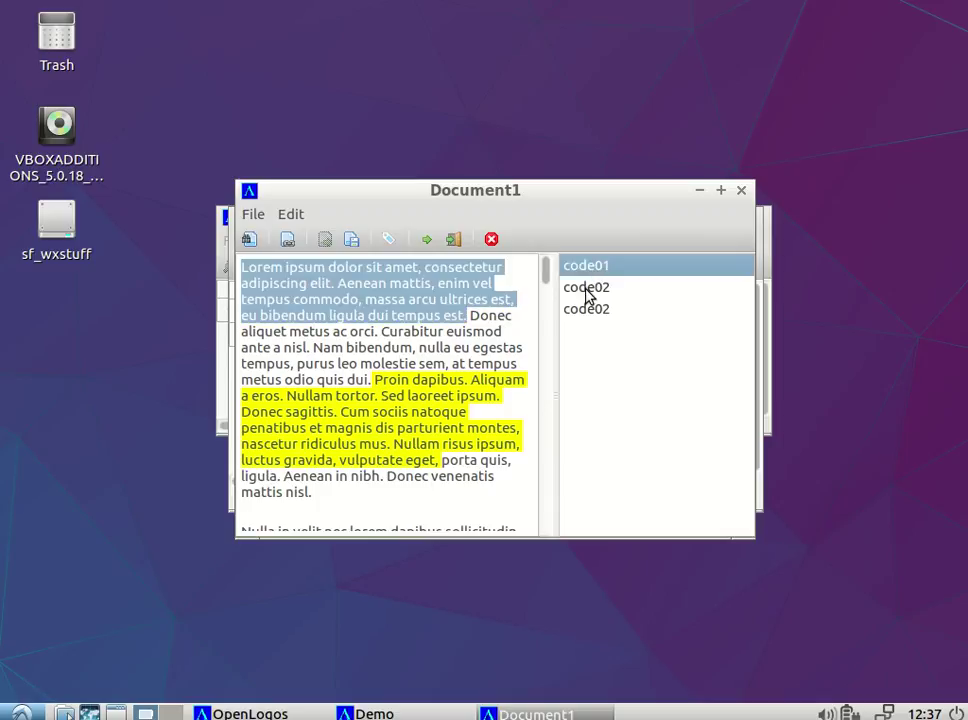
{"action": "left_click", "coordinate": [586, 290]}
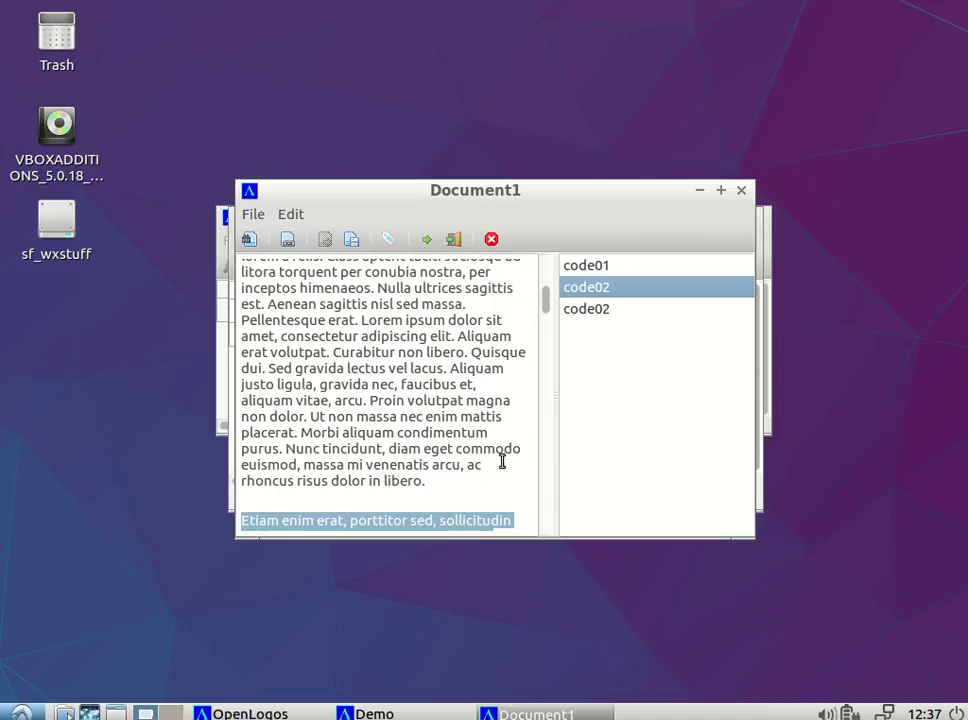
{"action": "left_click", "coordinate": [528, 502]}
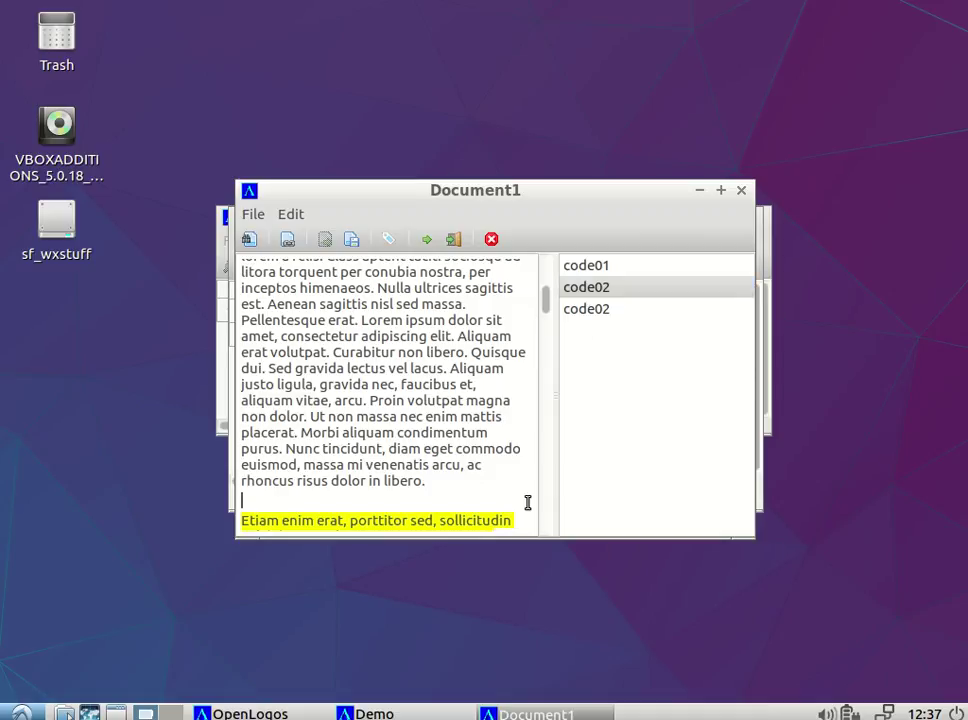
{"action": "scroll", "coordinate": [528, 502], "scroll_direction": "down", "scroll_amount": 2}
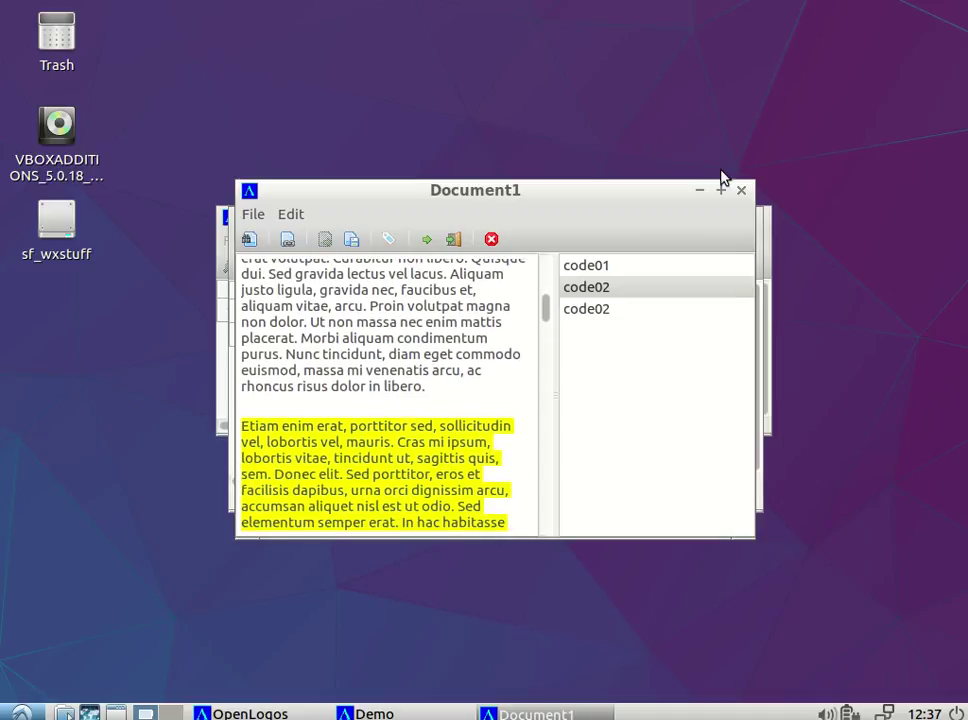
{"action": "left_click", "coordinate": [611, 285]}
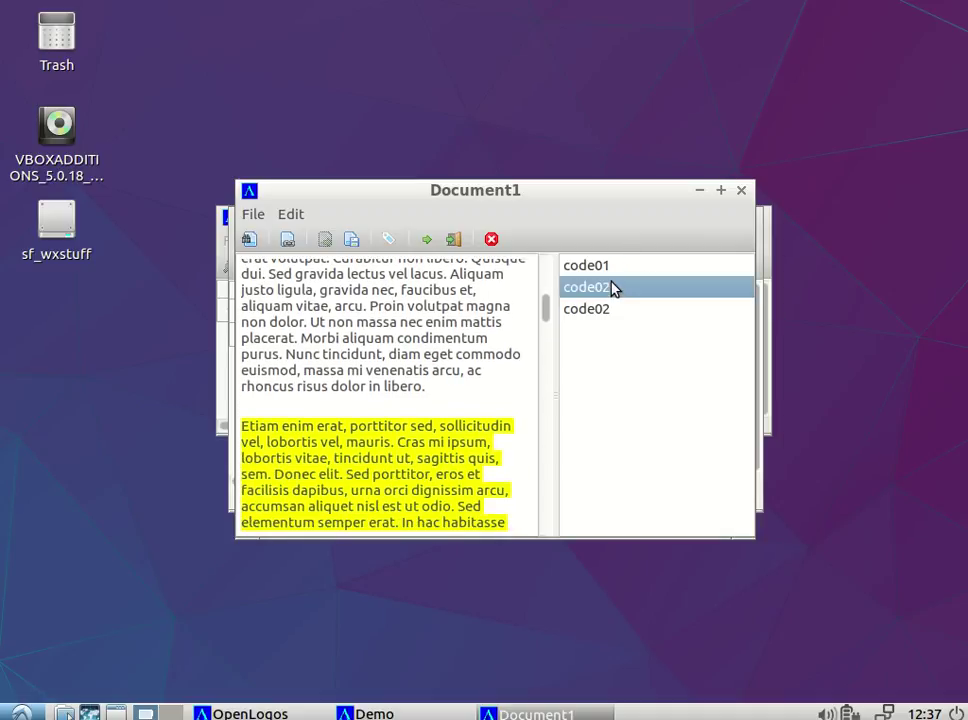
{"action": "left_click", "coordinate": [603, 268]}
{"action": "left_click", "coordinate": [596, 288]}
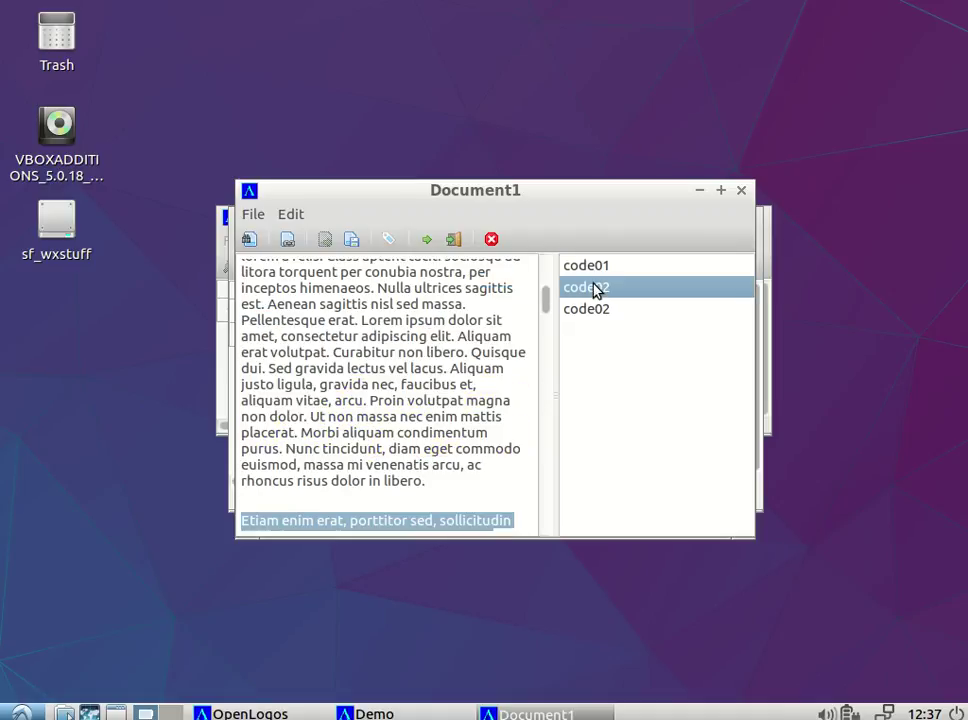
{"action": "left_click", "coordinate": [596, 314]}
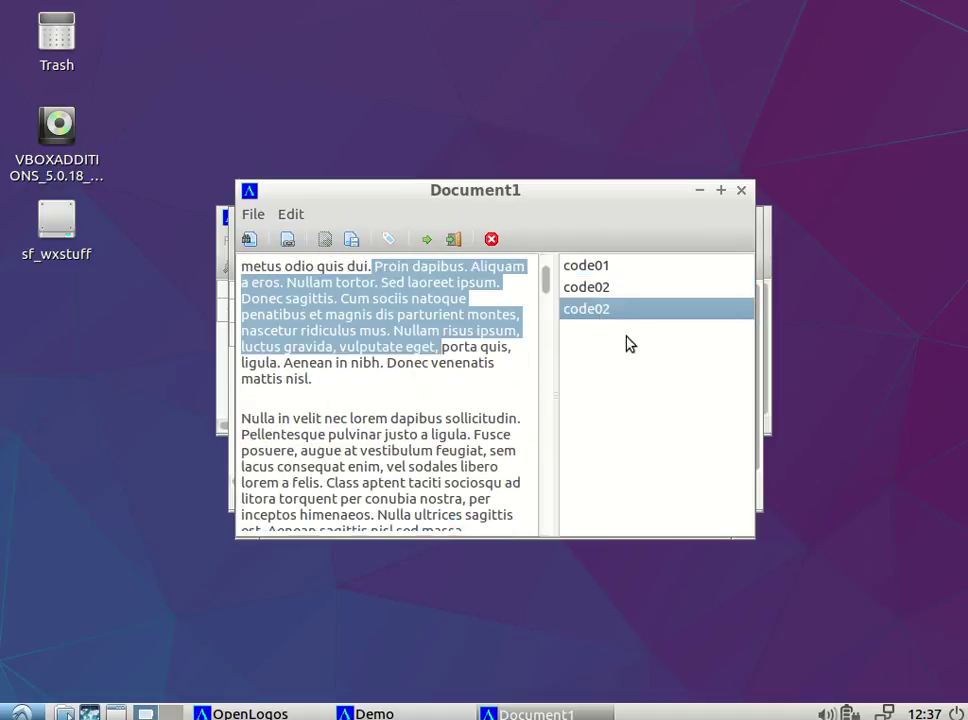
Step: View the code and definition of the tag on the "Proin dapibus" passage, from the tag list and from the highlighted text
{"action": "double_click", "coordinate": [603, 310]}
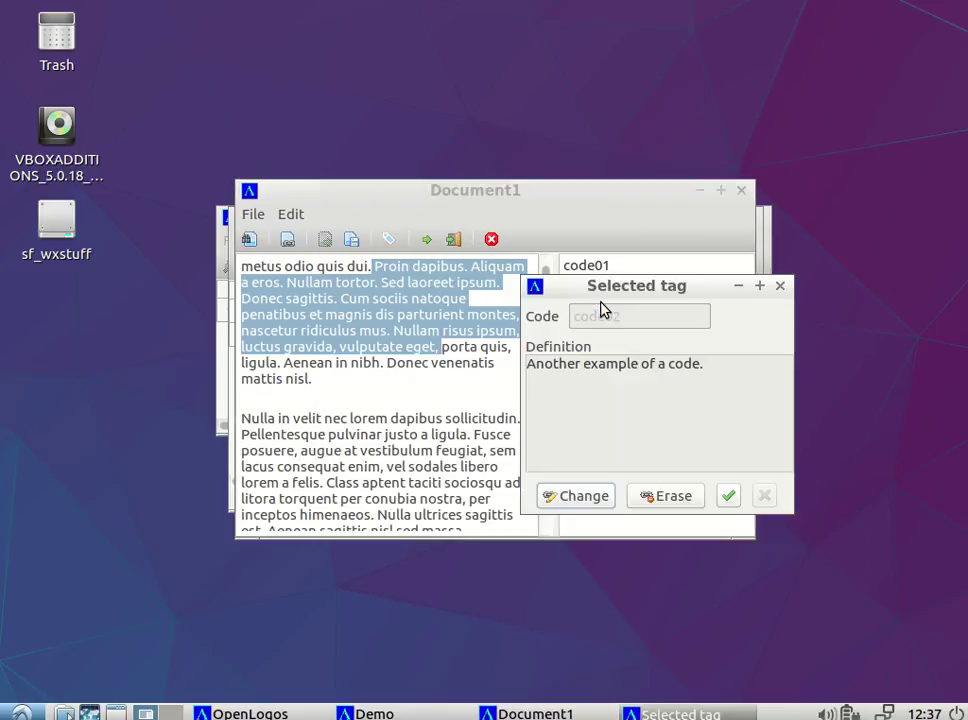
{"action": "left_click", "coordinate": [727, 497]}
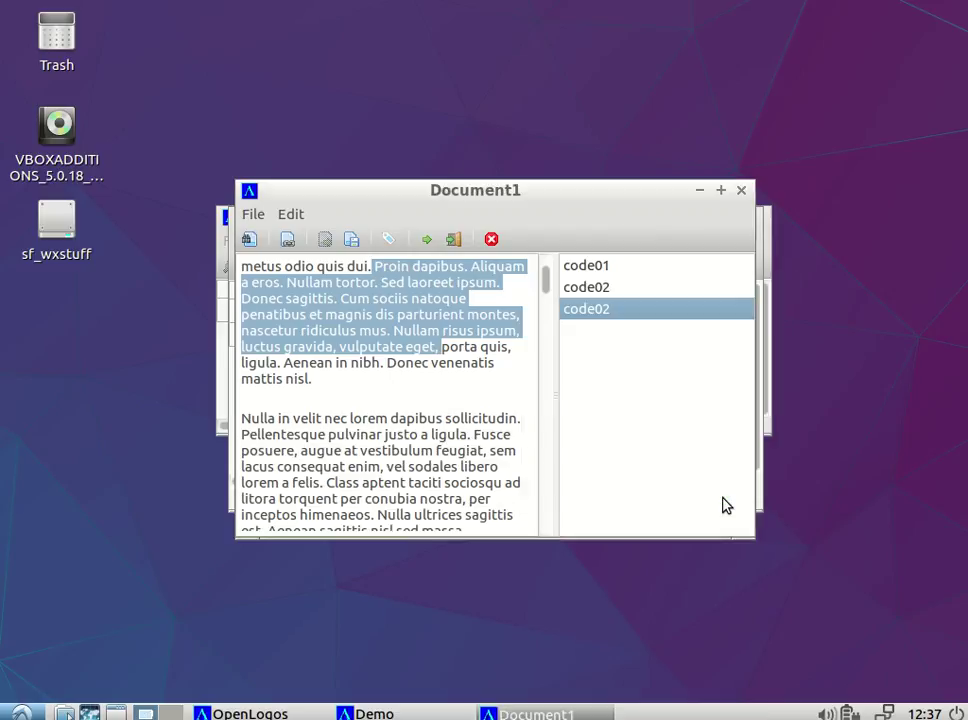
{"action": "left_click", "coordinate": [447, 435]}
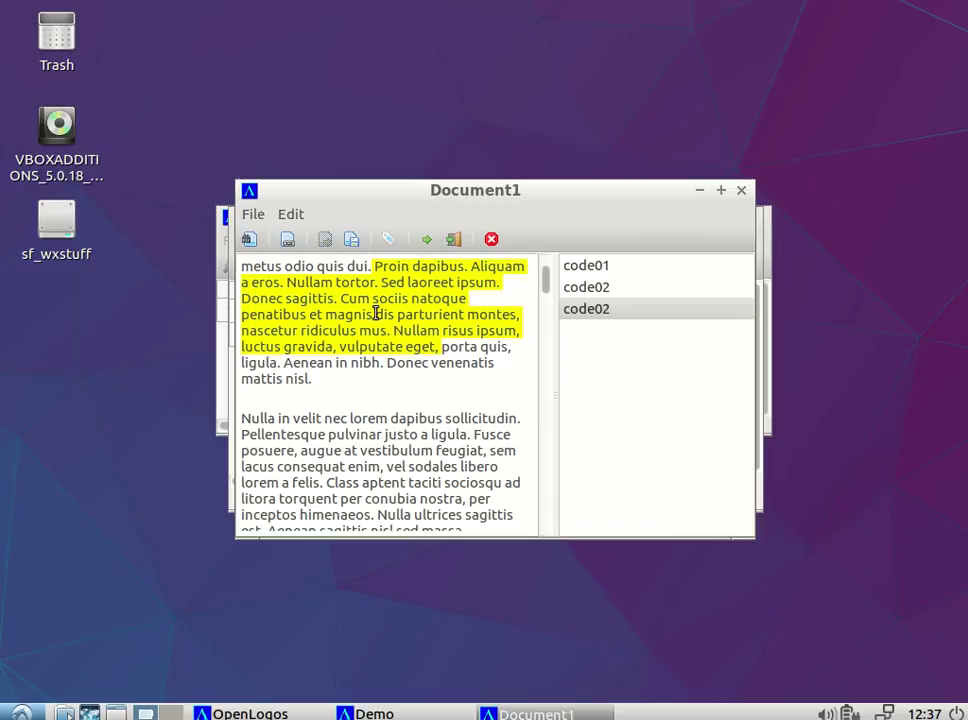
{"action": "left_click", "coordinate": [376, 313]}
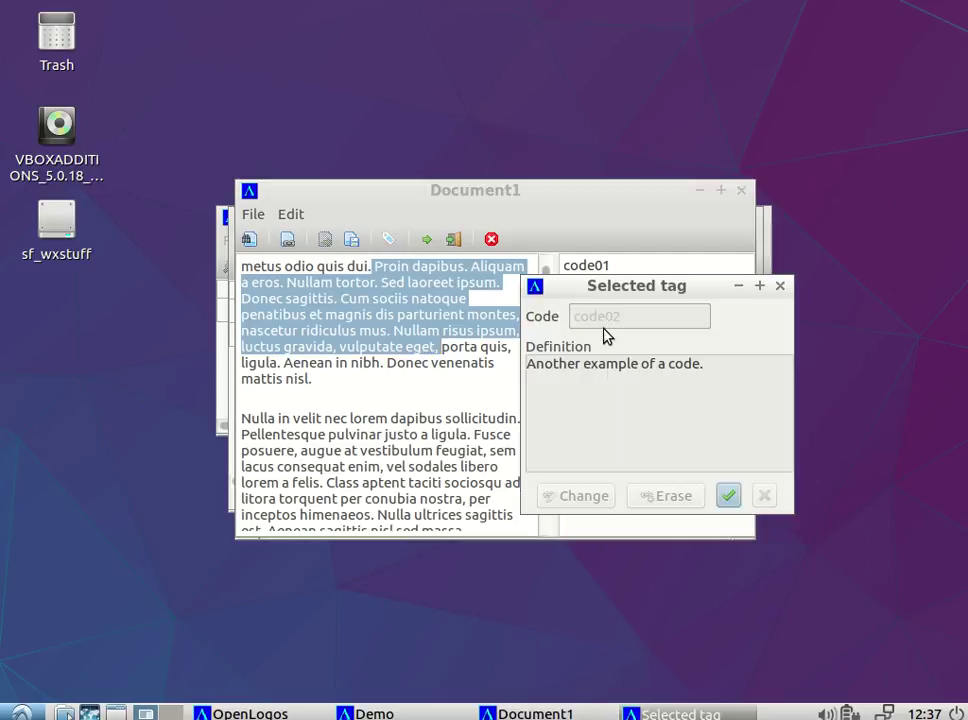
{"action": "left_click", "coordinate": [780, 286]}
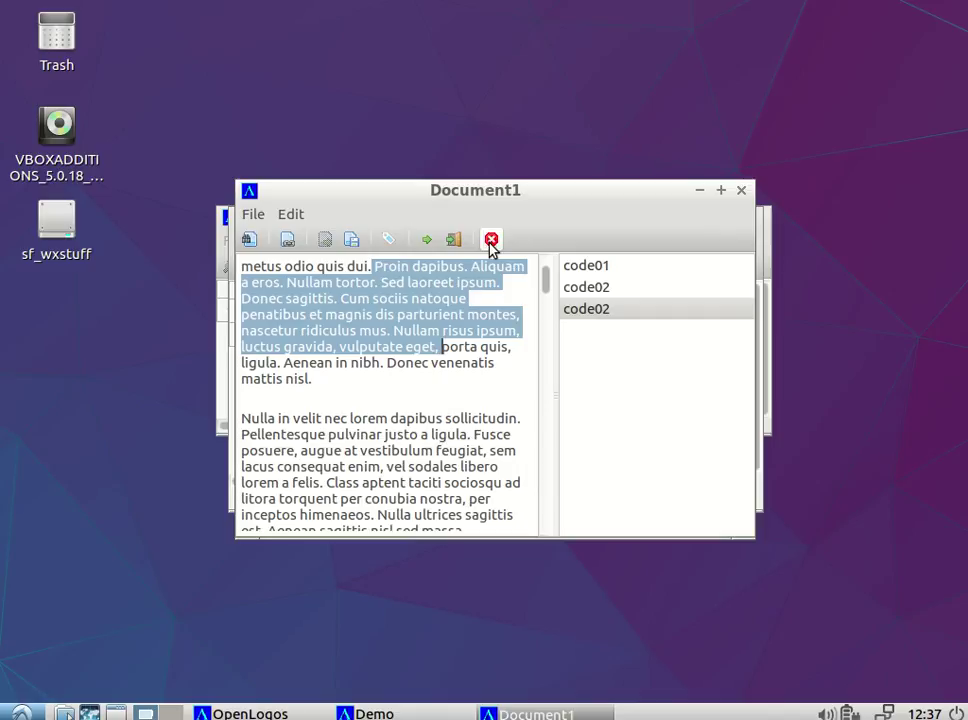
Step: Close Document1 and list the Demo database's text sections coded with code01 and code02
{"action": "left_click", "coordinate": [451, 241]}
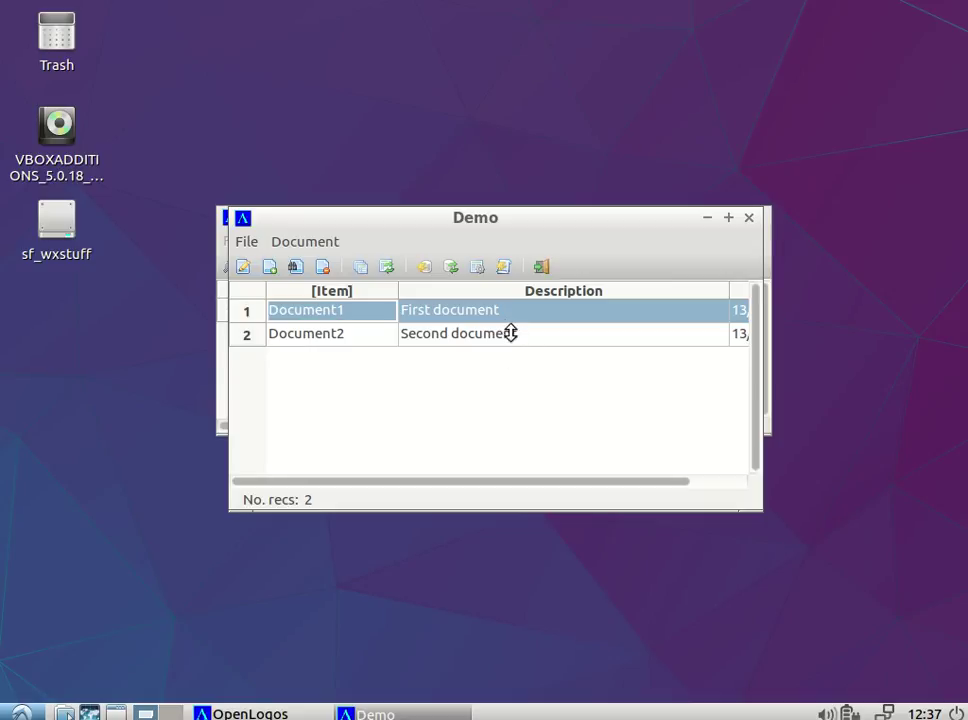
{"action": "left_click", "coordinate": [503, 267]}
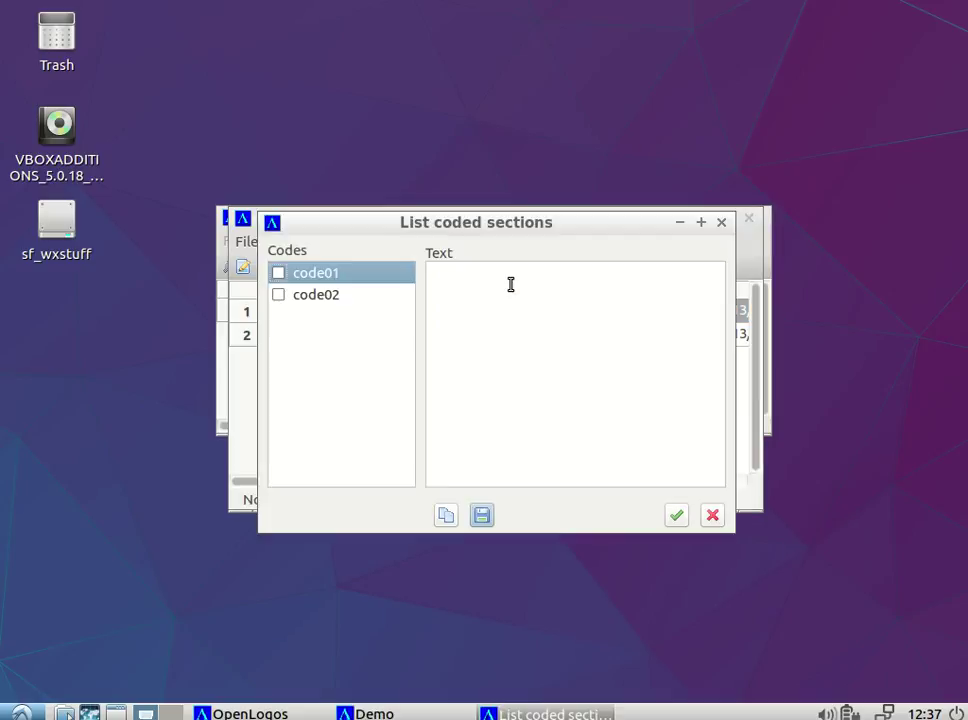
{"action": "left_click", "coordinate": [278, 273]}
{"action": "left_click", "coordinate": [278, 295]}
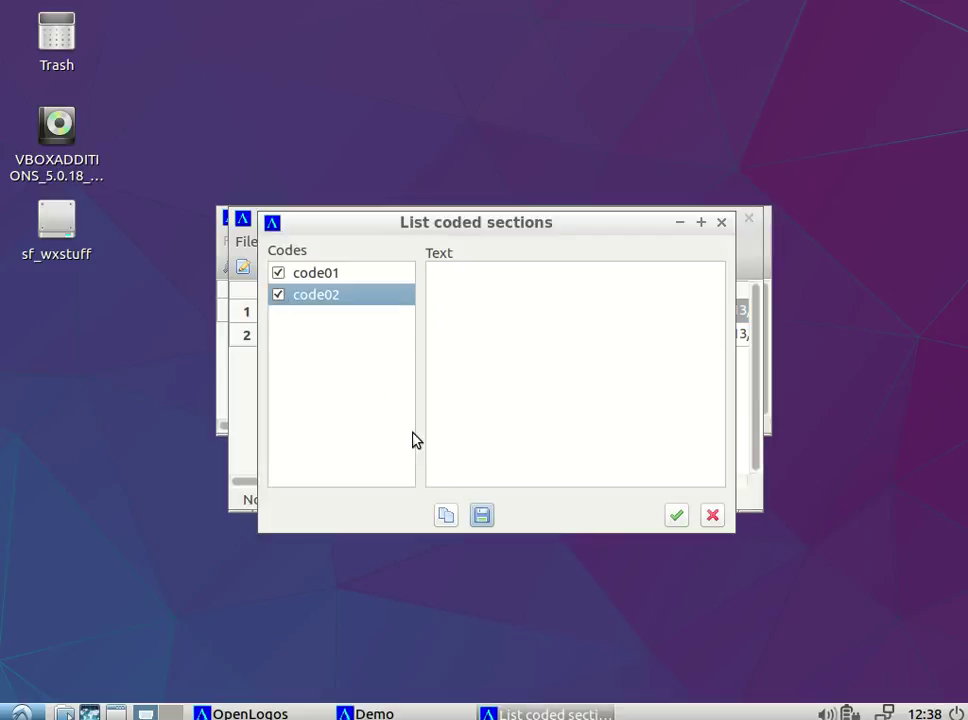
{"action": "left_click", "coordinate": [678, 518]}
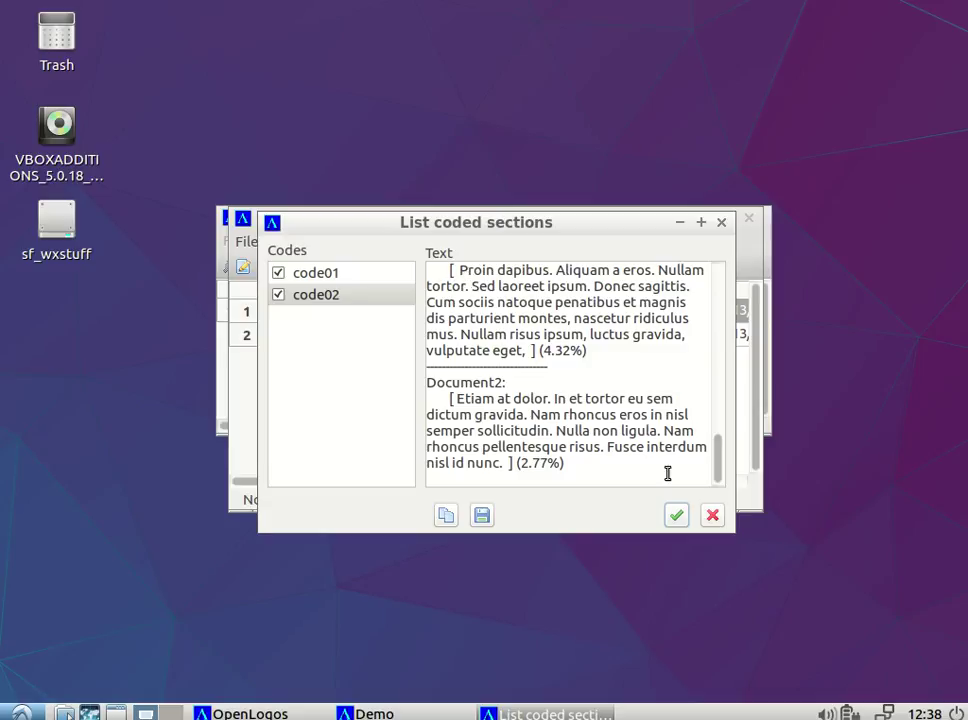
{"action": "left_click", "coordinate": [712, 515]}
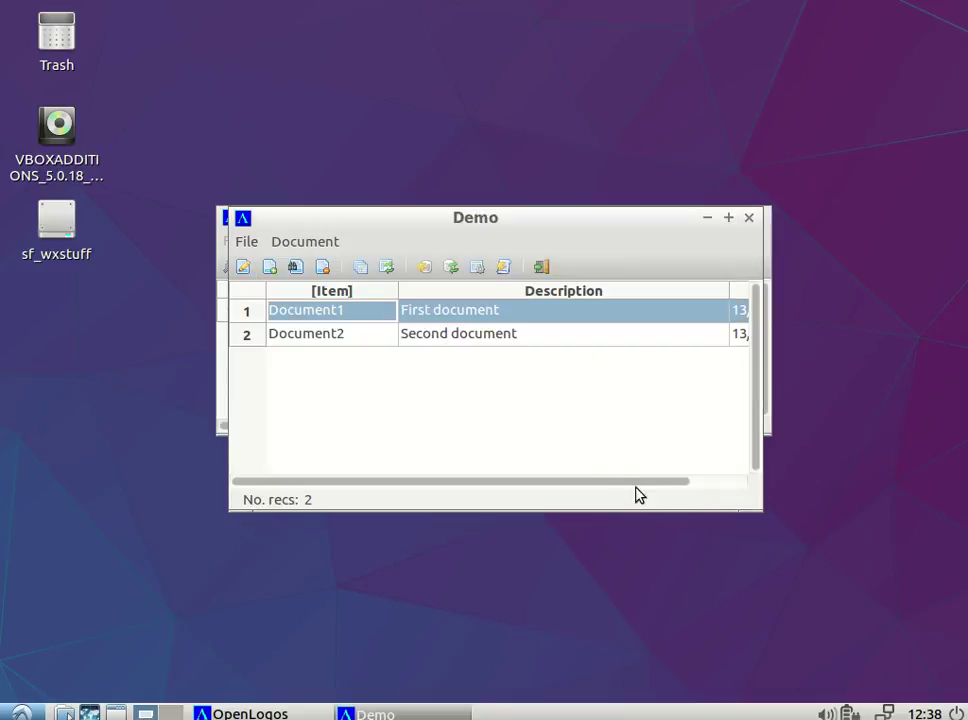
Step: Review Document1's segments in the recoding view, and inspect the replacement codes for the "Etiam enim erat" passage without applying one
{"action": "left_click", "coordinate": [385, 267]}
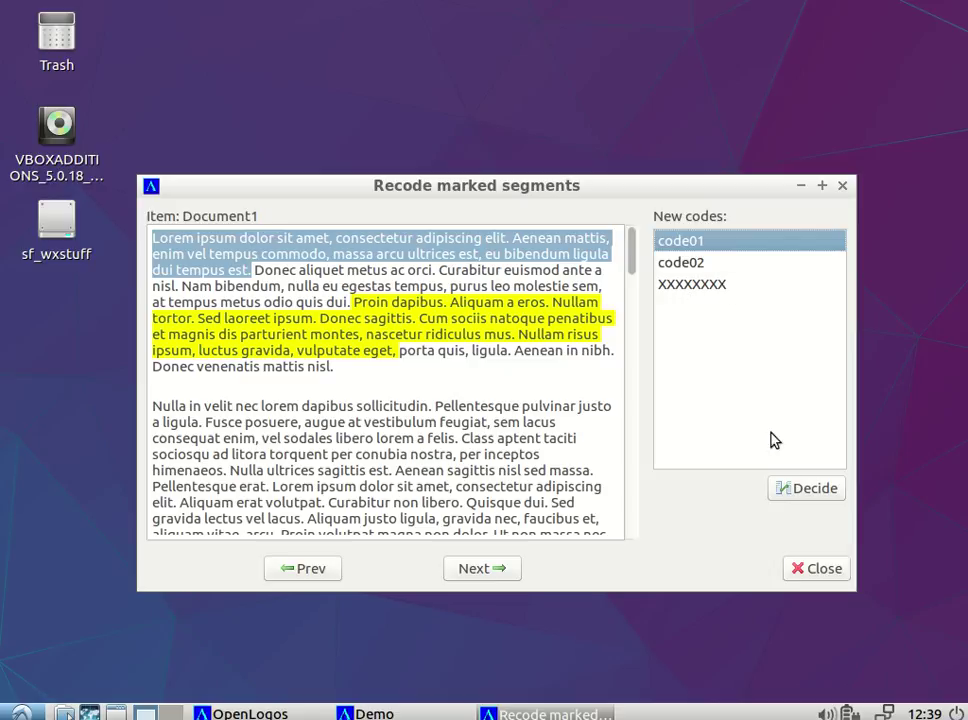
{"action": "left_click", "coordinate": [678, 265]}
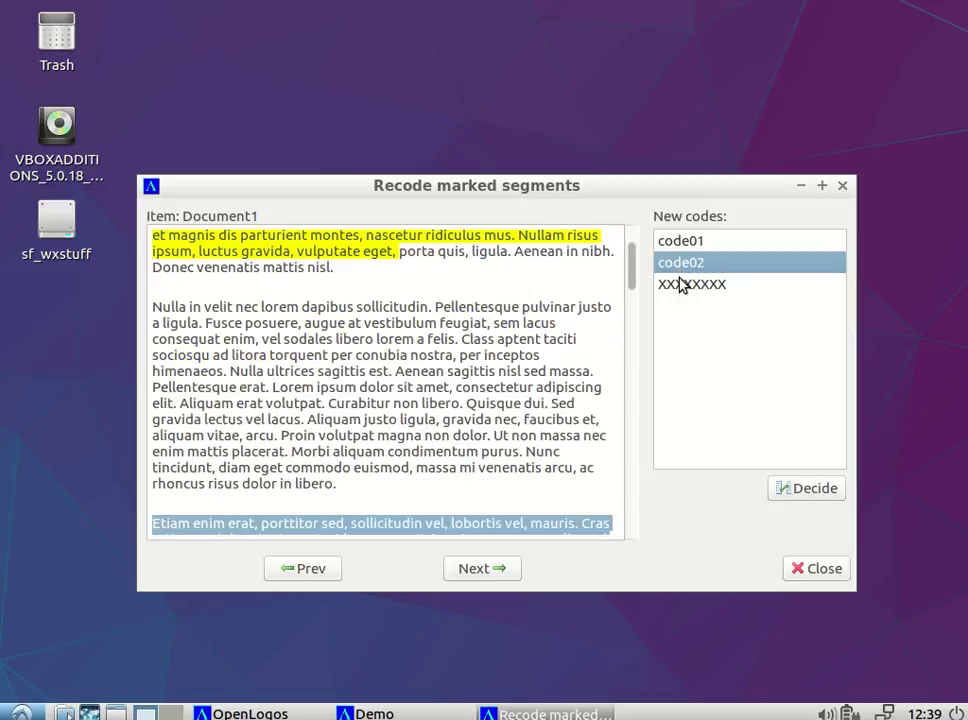
{"action": "left_click", "coordinate": [682, 286]}
{"action": "left_click", "coordinate": [683, 262]}
{"action": "left_click", "coordinate": [675, 248]}
{"action": "left_click", "coordinate": [677, 264]}
{"action": "left_click", "coordinate": [677, 287]}
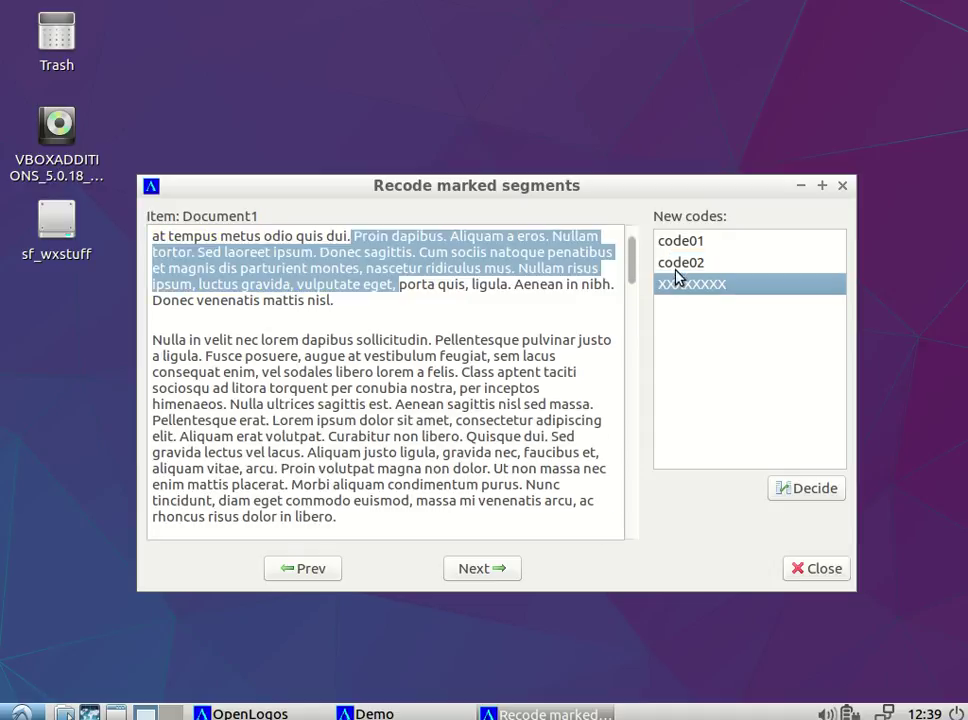
{"action": "double_click", "coordinate": [680, 264]}
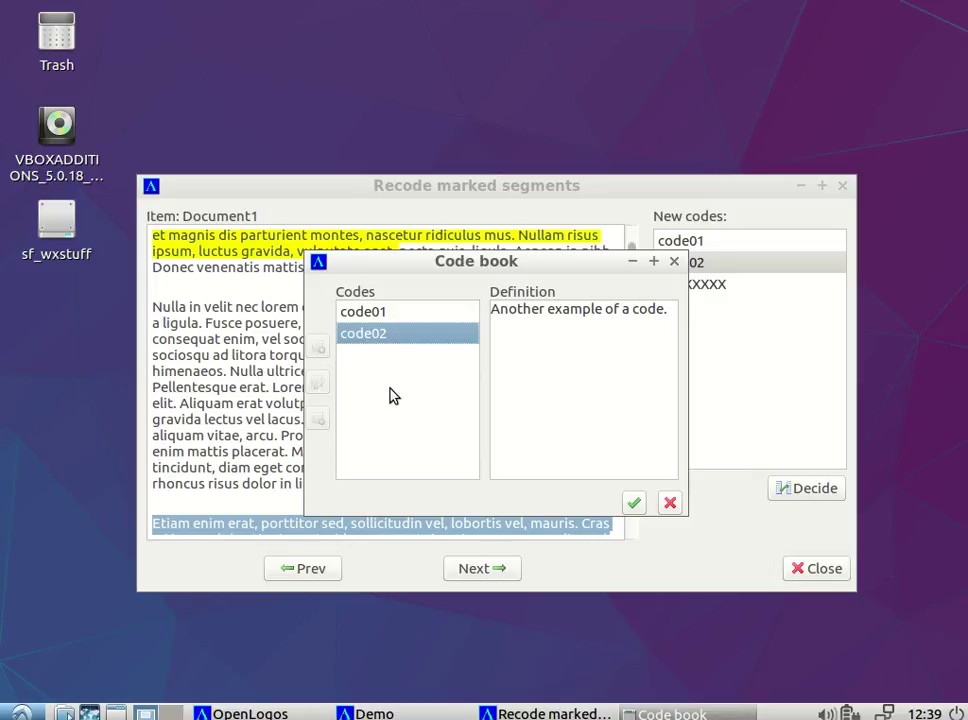
{"action": "left_click", "coordinate": [670, 503]}
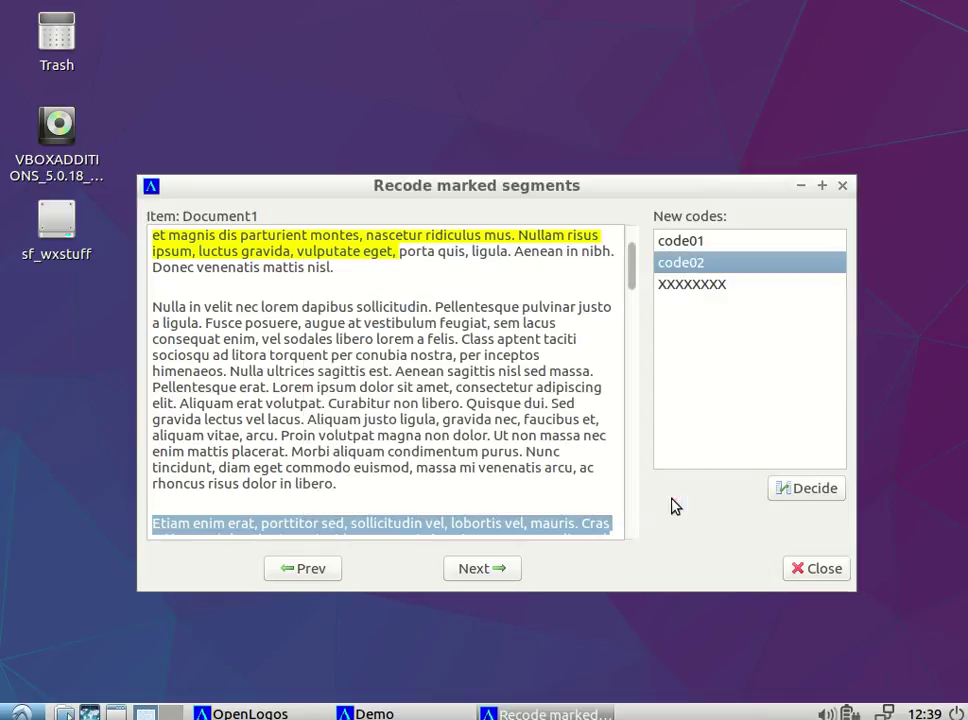
Step: Try to decide Document1's codes while the "Proin dapibus" passage has no new code assigned
{"action": "left_click", "coordinate": [720, 288]}
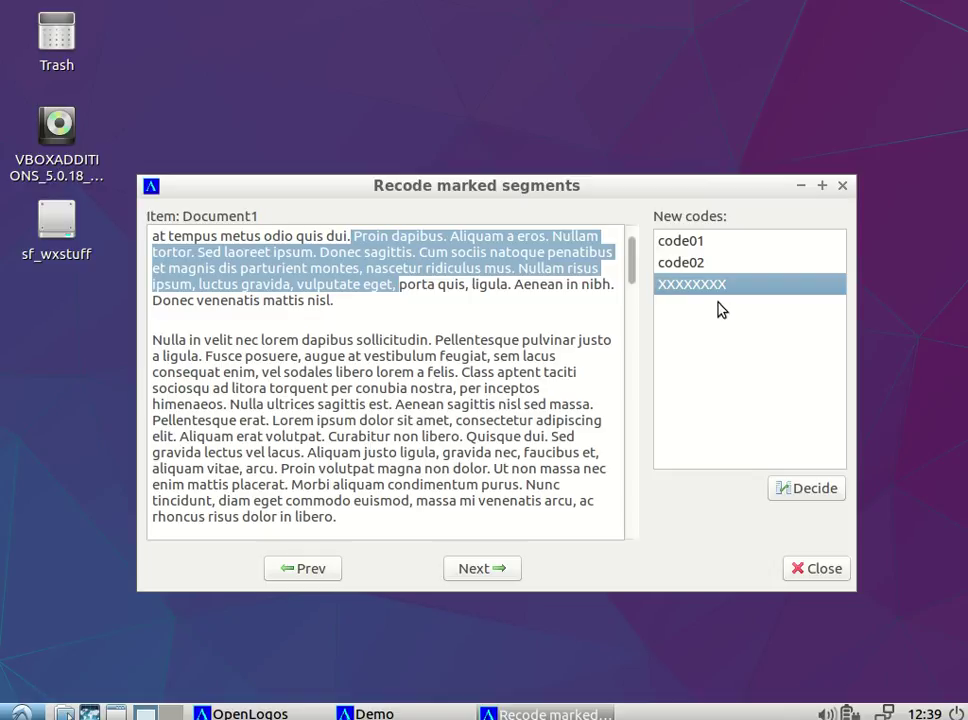
{"action": "left_click", "coordinate": [787, 494]}
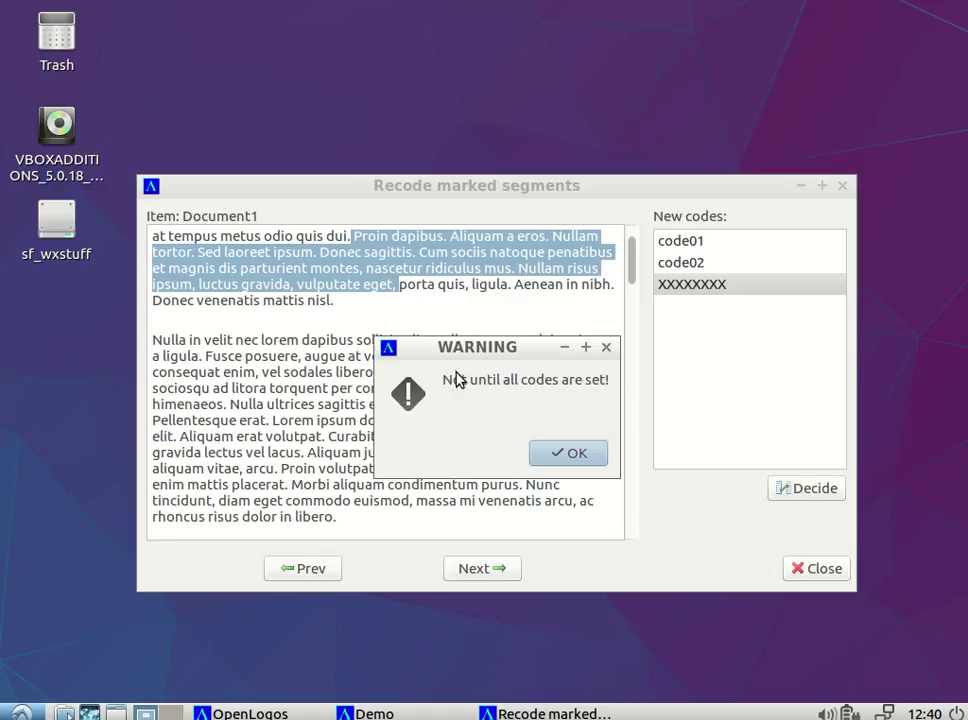
{"action": "left_click", "coordinate": [575, 452]}
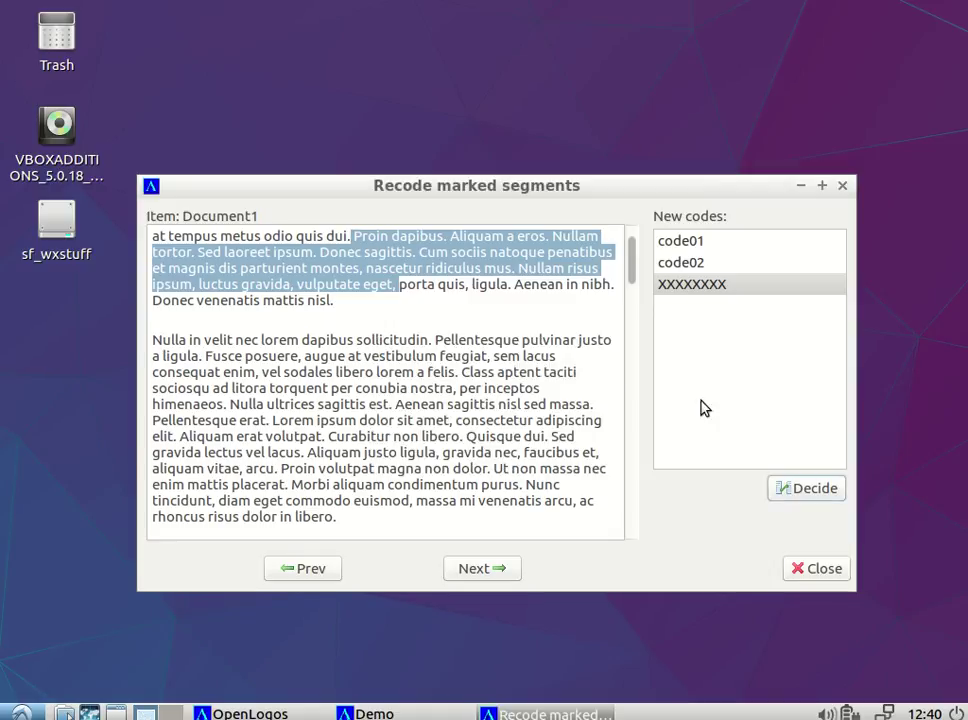
Step: Assign code02 as the new code of the "Proin dapibus" passage and compare original and new codes without applying the decision
{"action": "double_click", "coordinate": [709, 288]}
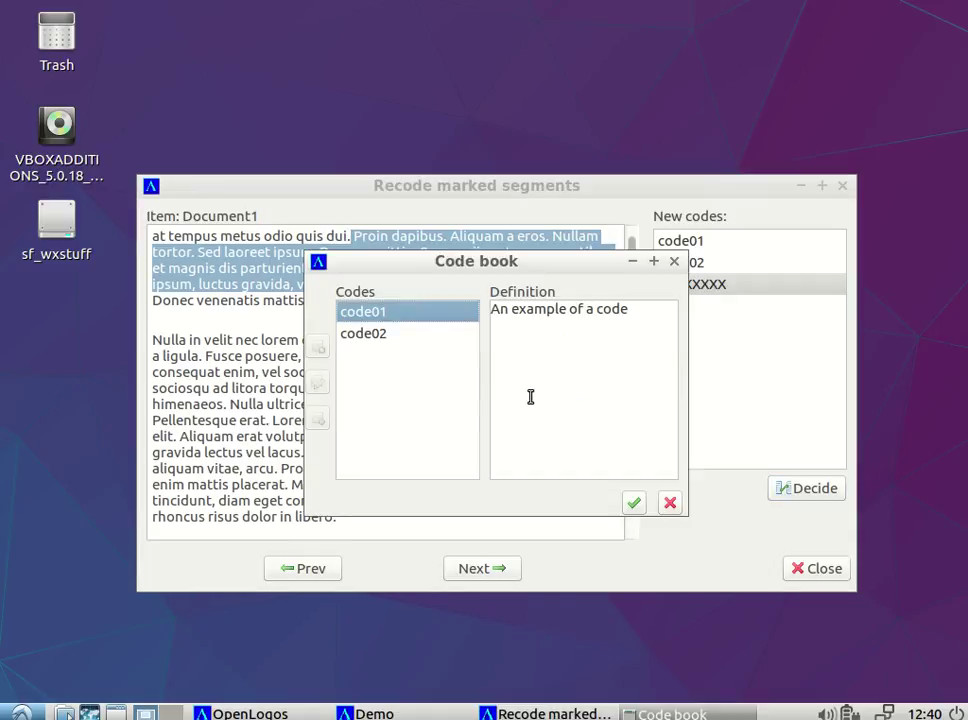
{"action": "left_click", "coordinate": [389, 334]}
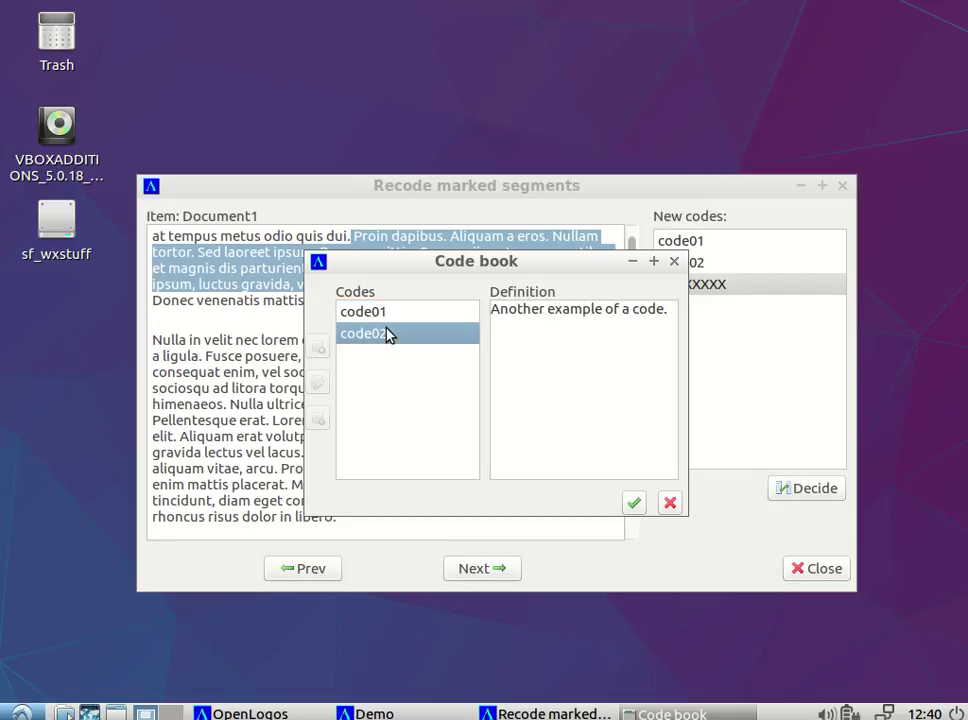
{"action": "left_click", "coordinate": [634, 502]}
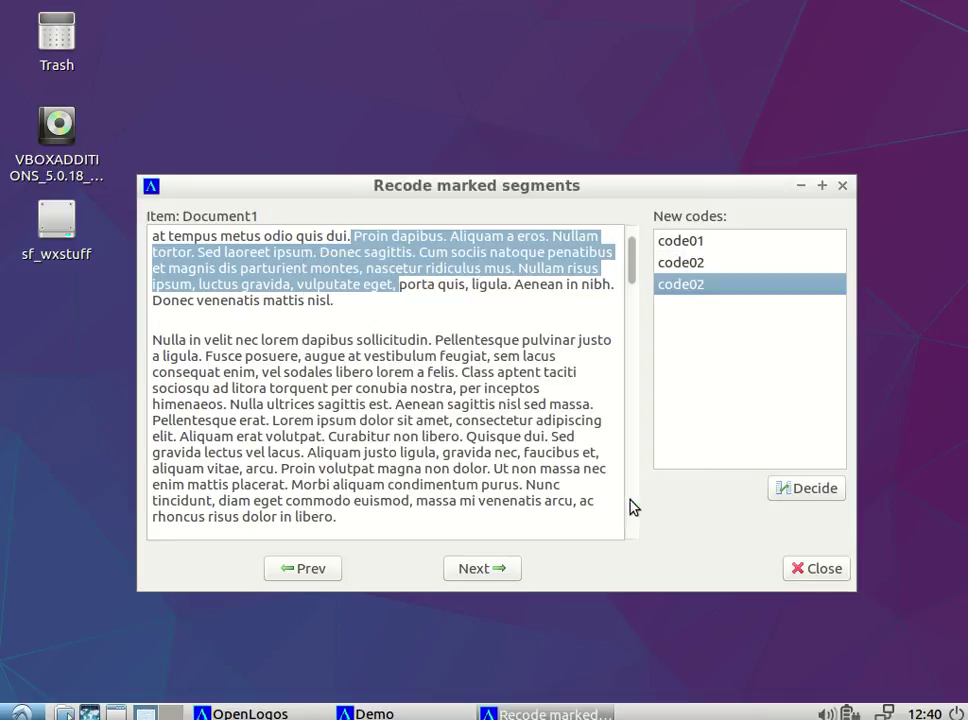
{"action": "left_click", "coordinate": [800, 490]}
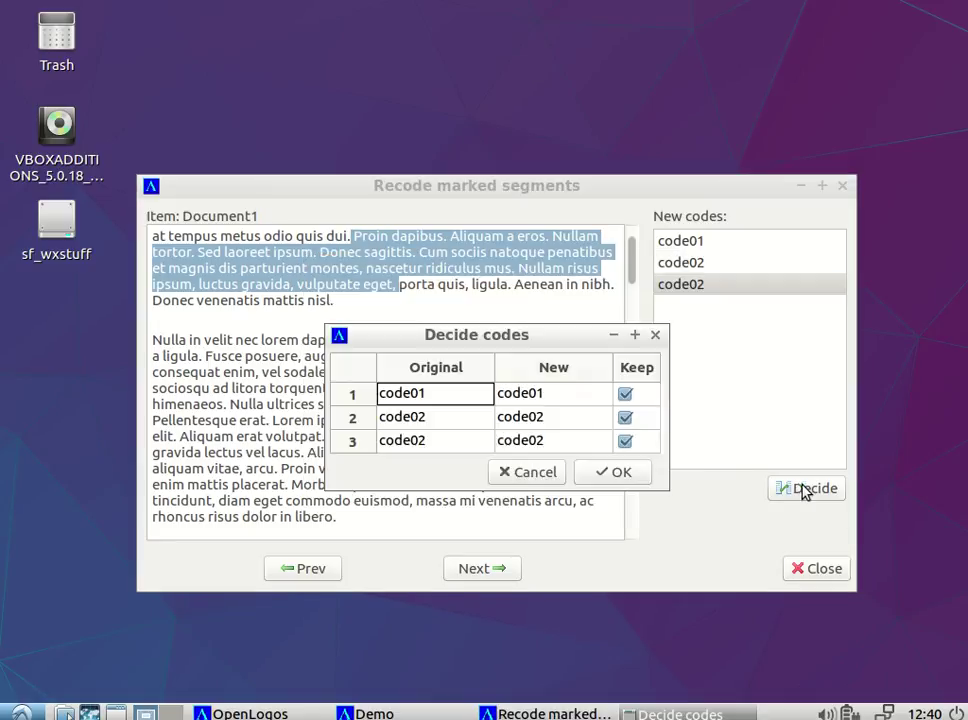
{"action": "left_click", "coordinate": [530, 472]}
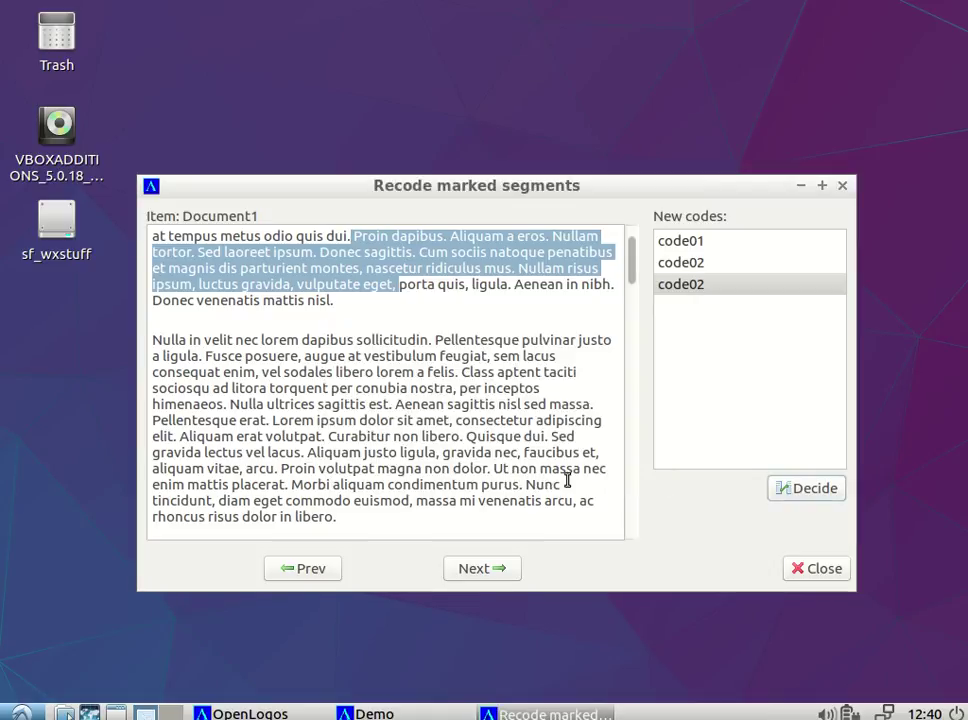
Step: Assign code01 as the new code of the "Proin dapibus" passage and apply the decision with Keep turned off for its original code02
{"action": "double_click", "coordinate": [707, 287]}
{"action": "left_click", "coordinate": [421, 318]}
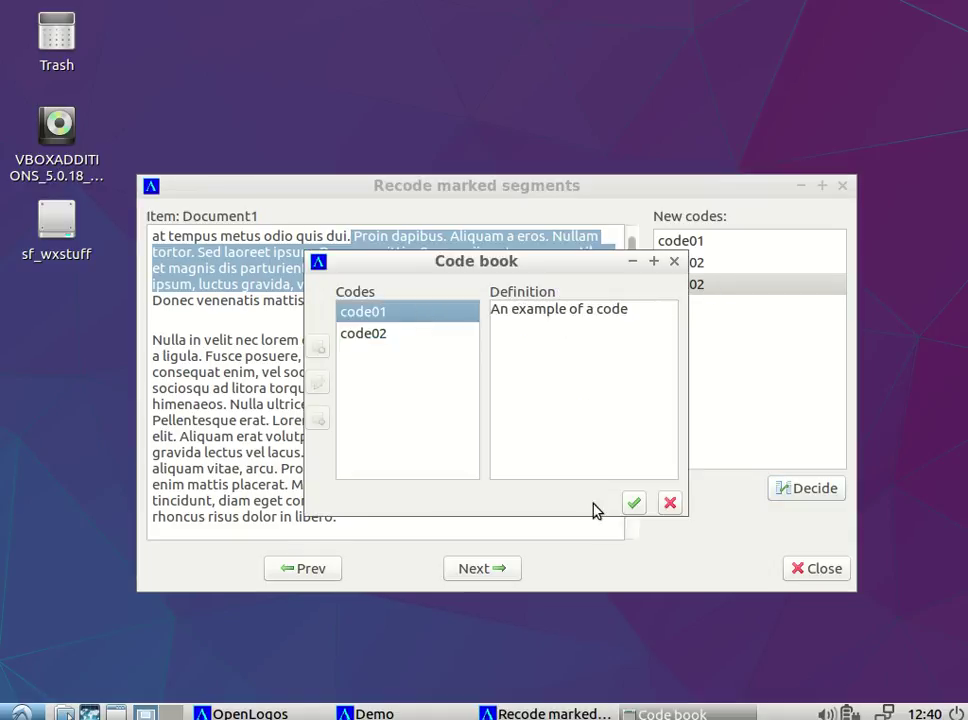
{"action": "left_click", "coordinate": [634, 503]}
{"action": "left_click", "coordinate": [802, 492]}
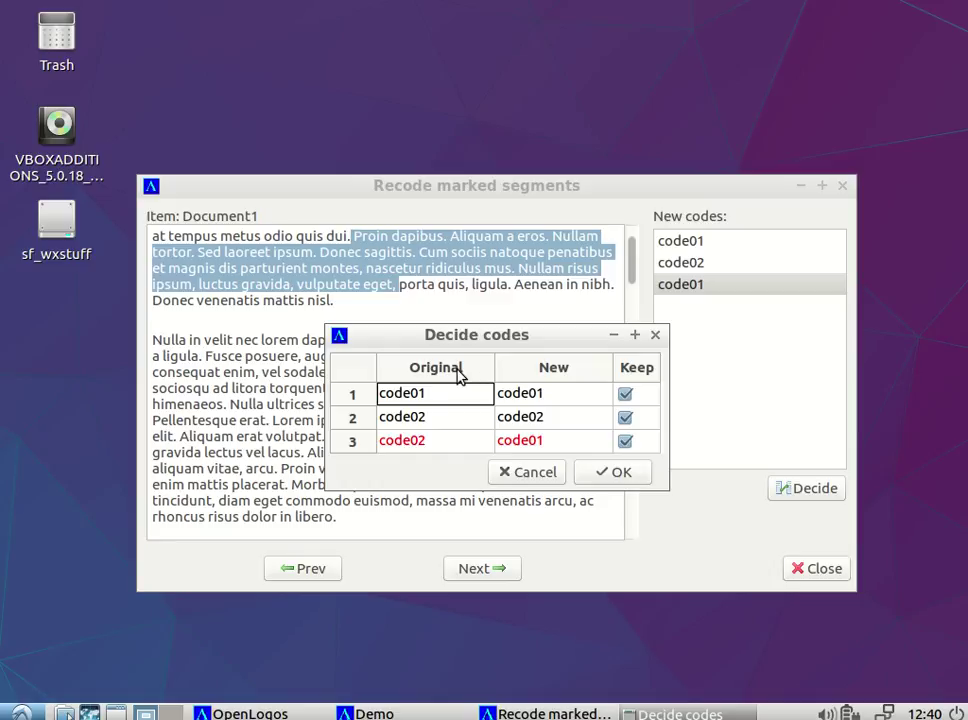
{"action": "left_click", "coordinate": [626, 447]}
{"action": "left_click", "coordinate": [626, 447]}
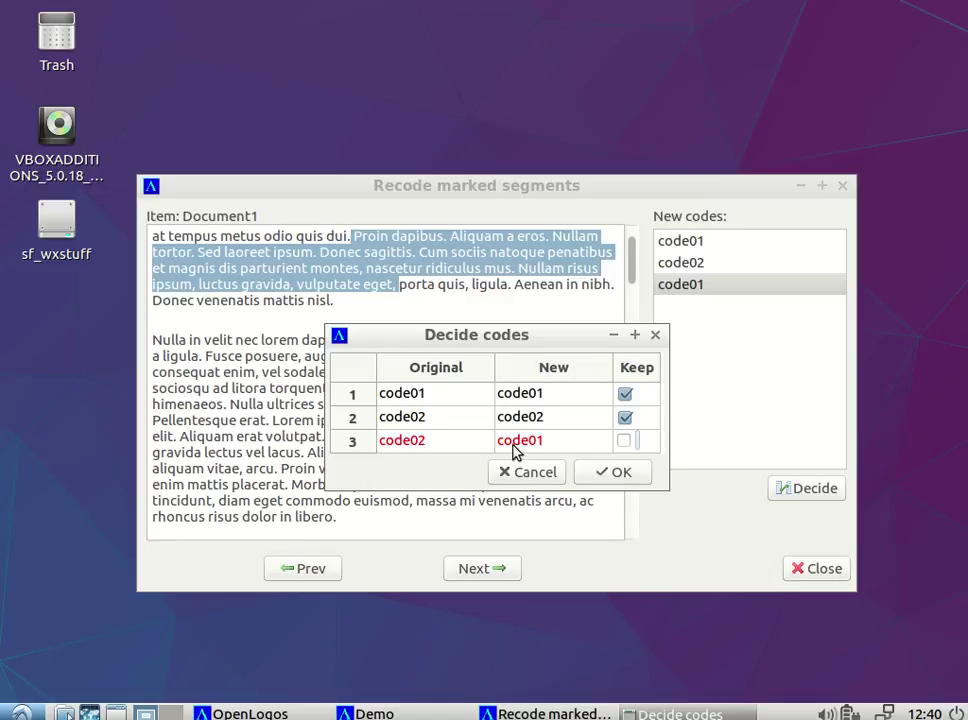
{"action": "left_click", "coordinate": [605, 475]}
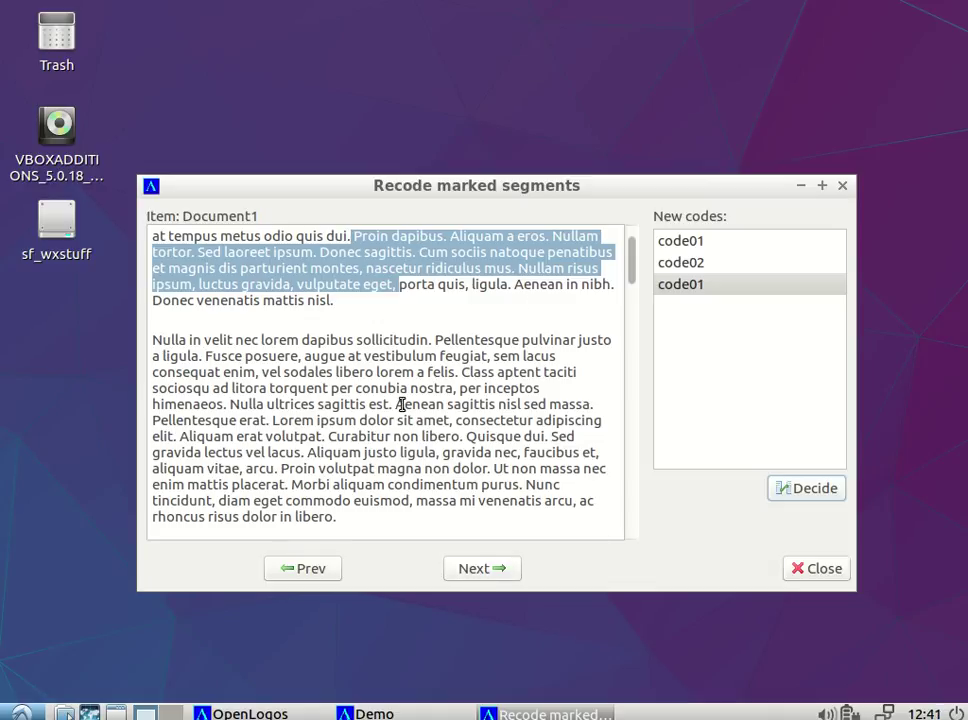
Step: View Document2's marked segments, return to Document1 and review its original and new codes in the code decision table
{"action": "left_click", "coordinate": [474, 572]}
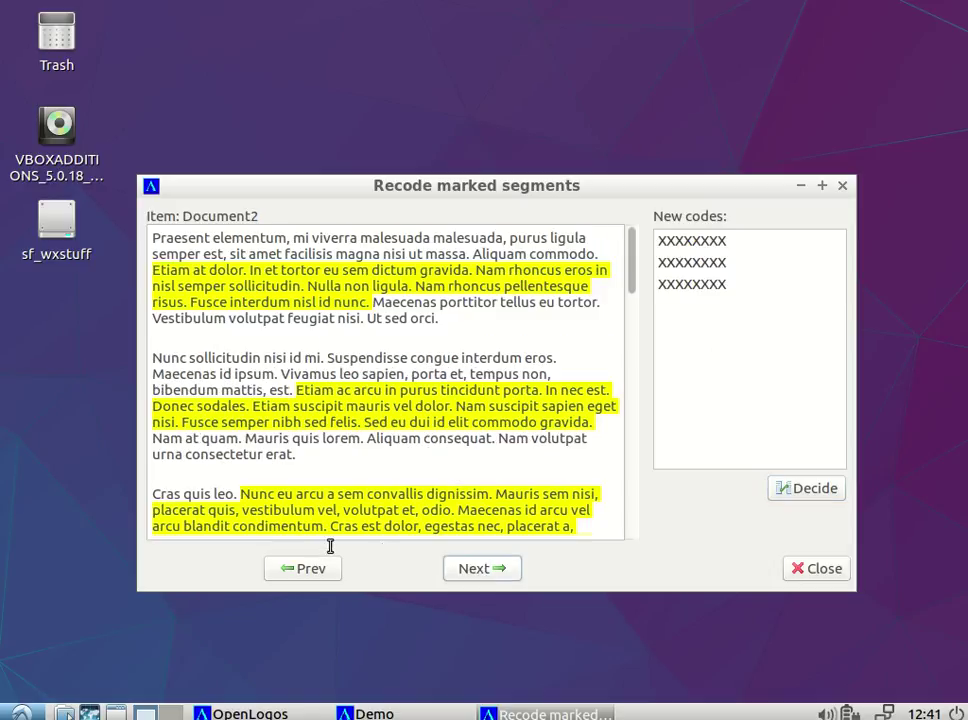
{"action": "left_click", "coordinate": [307, 568]}
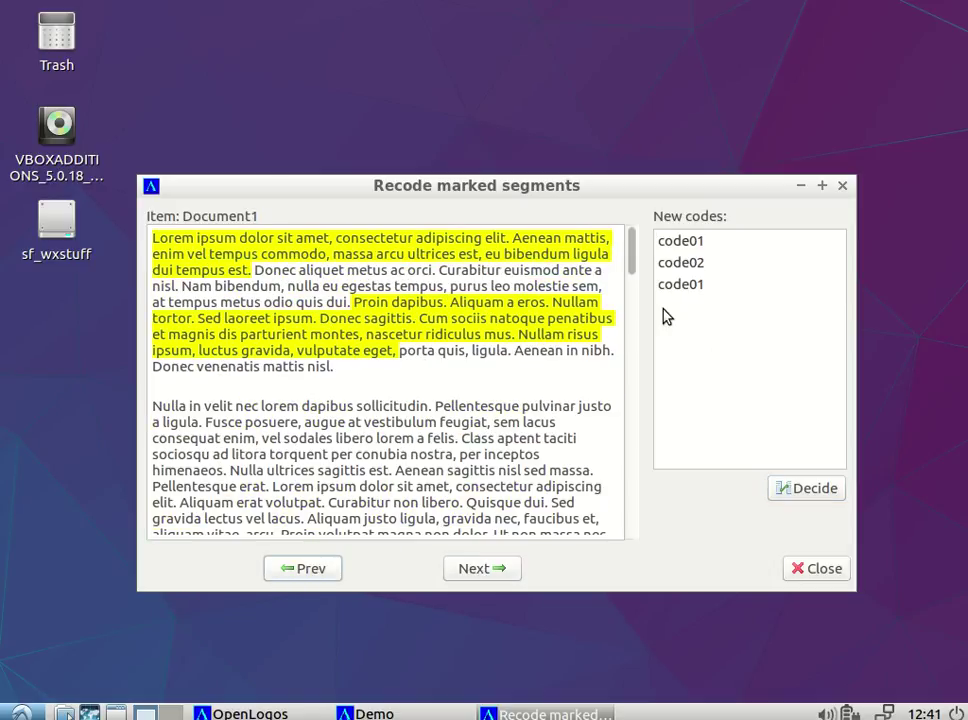
{"action": "left_click", "coordinate": [805, 490]}
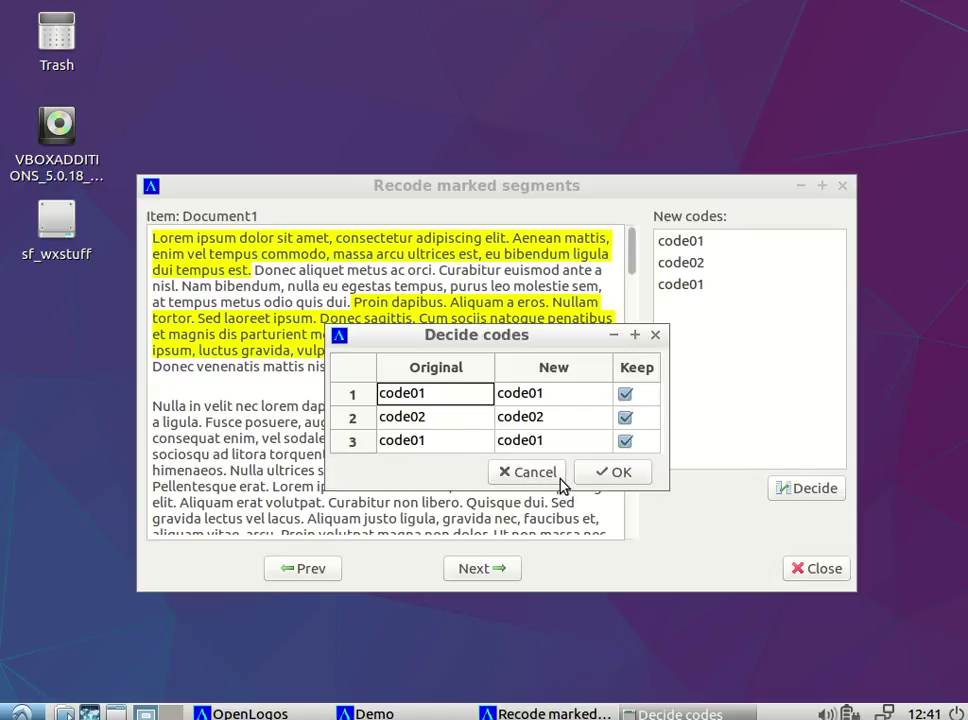
{"action": "left_click", "coordinate": [614, 476]}
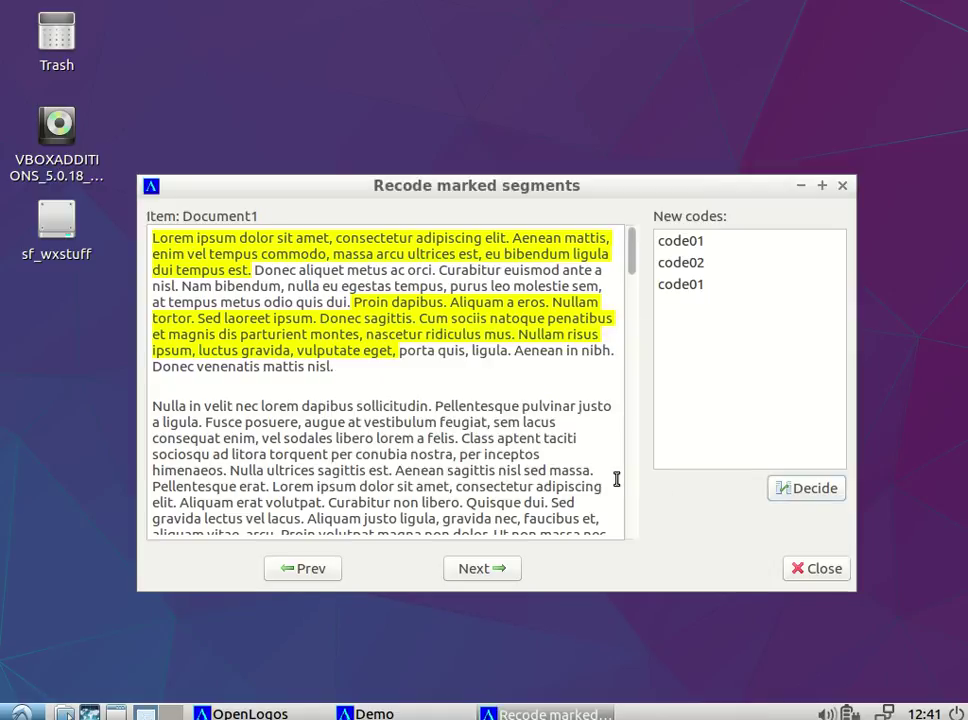